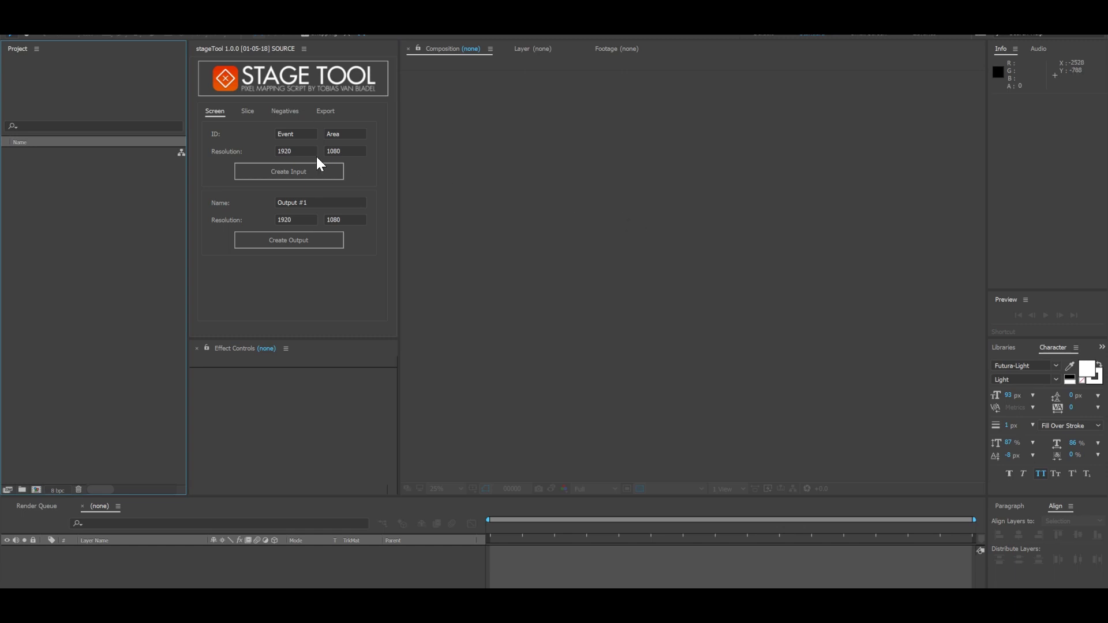
# Set the screen ID fields to 'Intents Festival' and 'Mainstage'
pyautogui.click(304, 135)
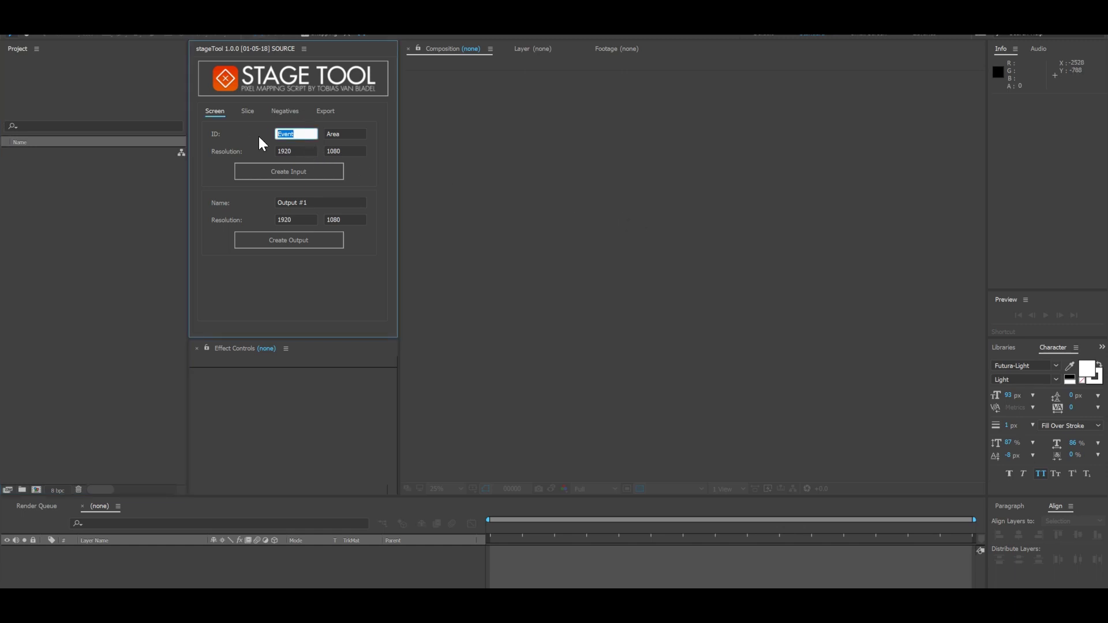
pyautogui.write('Intents Festival')
pyautogui.press('Tab')
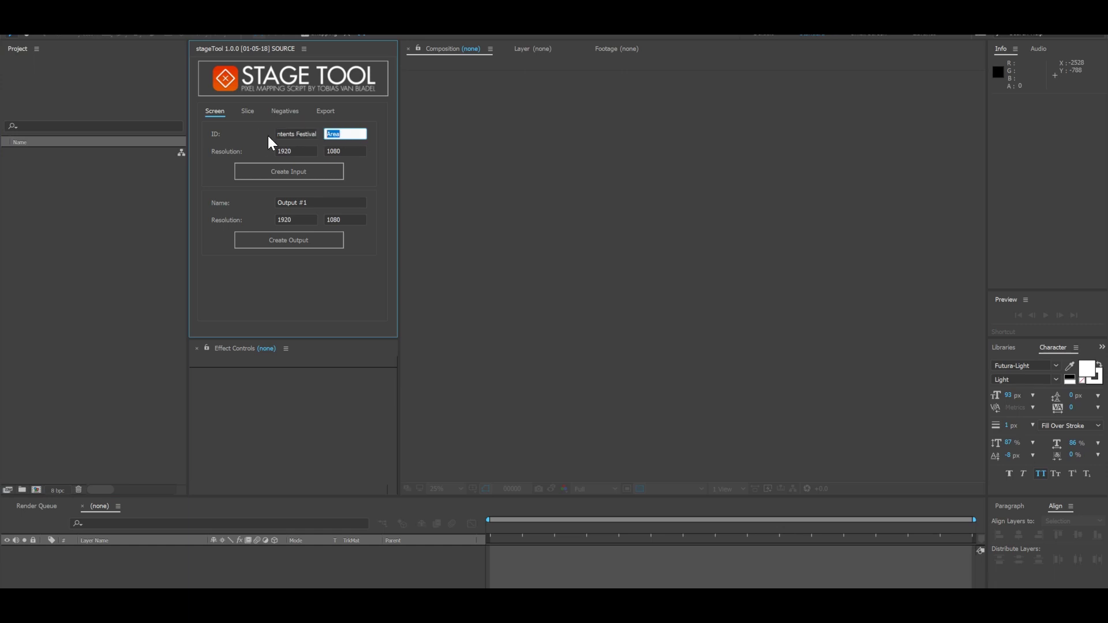
pyautogui.write('Mainstage')
pyautogui.click(258, 131)
# Create the 1920×1080 Input composition and select the output name field
pyautogui.click(272, 169)
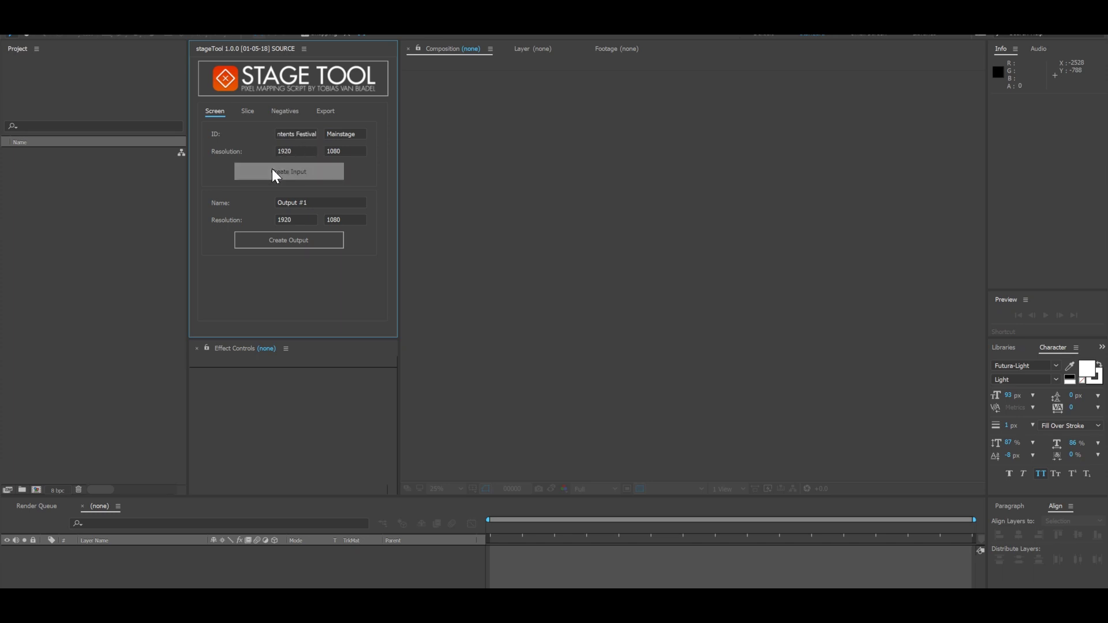
pyautogui.click(333, 202)
pyautogui.click(261, 214)
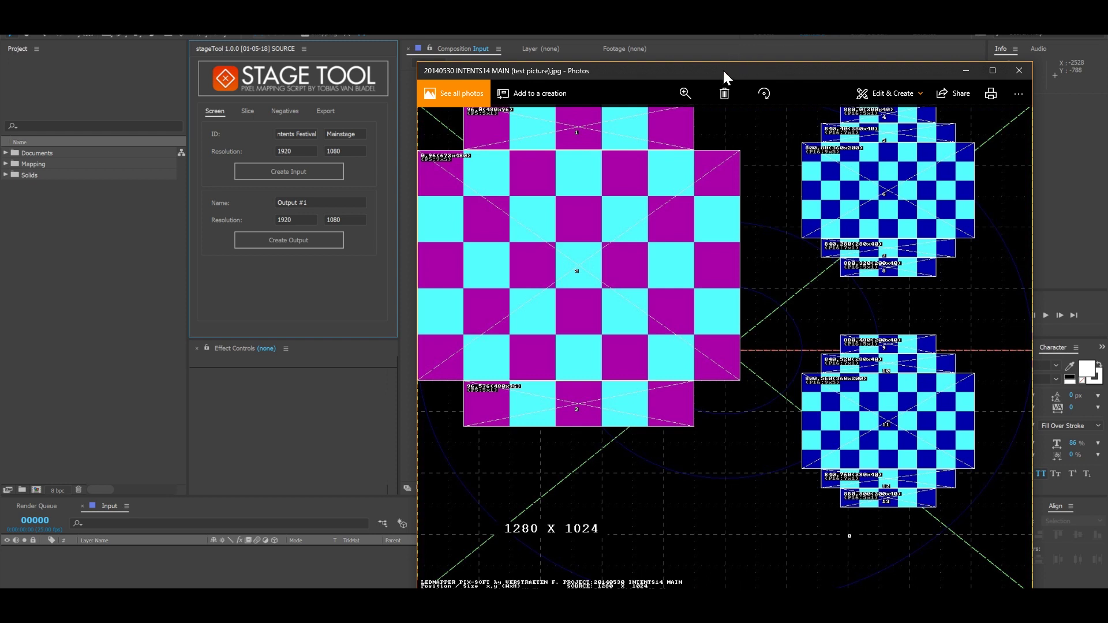
# Set the output resolution to 1280×1024 and create the Output #1 composition
pyautogui.moveTo(724, 73); pyautogui.dragTo(735, 43)
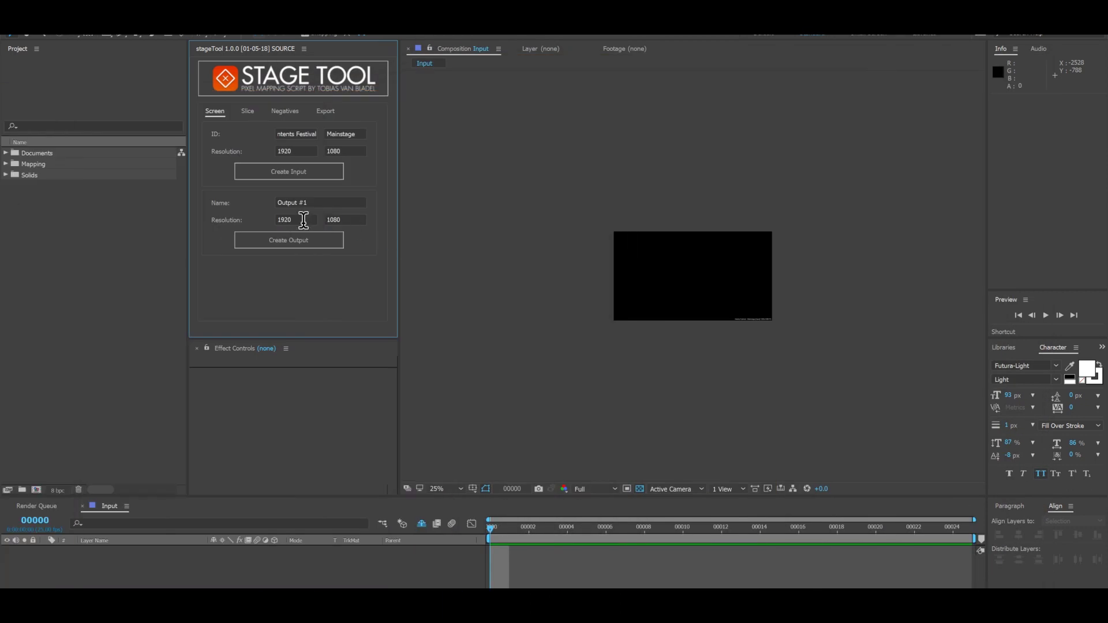
pyautogui.click(303, 220)
pyautogui.write('1280')
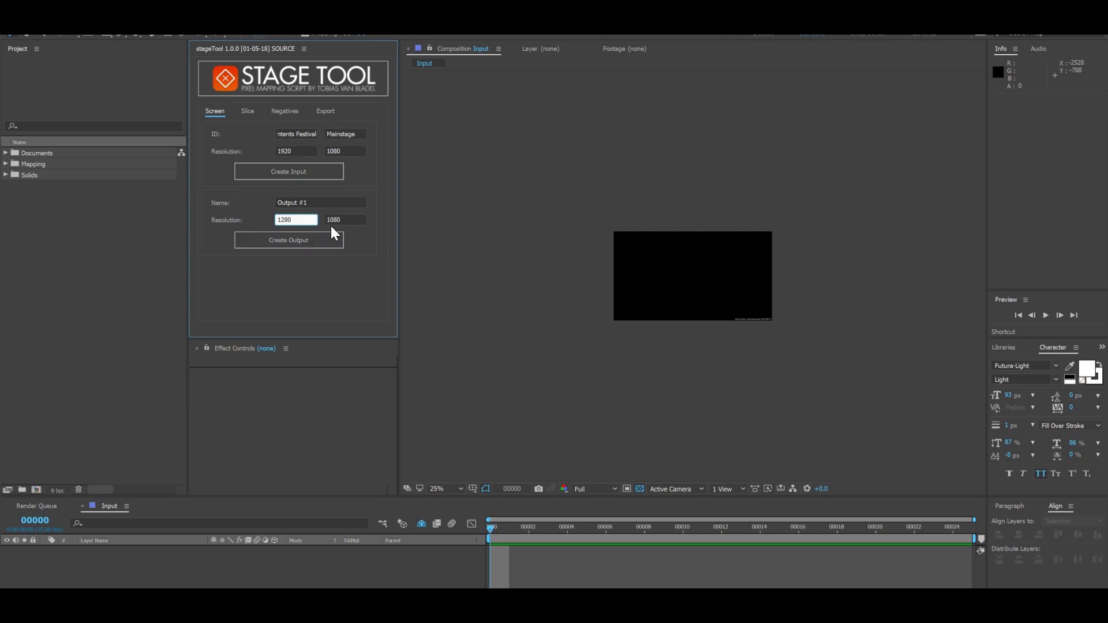
pyautogui.press('Tab')
pyautogui.write('1024')
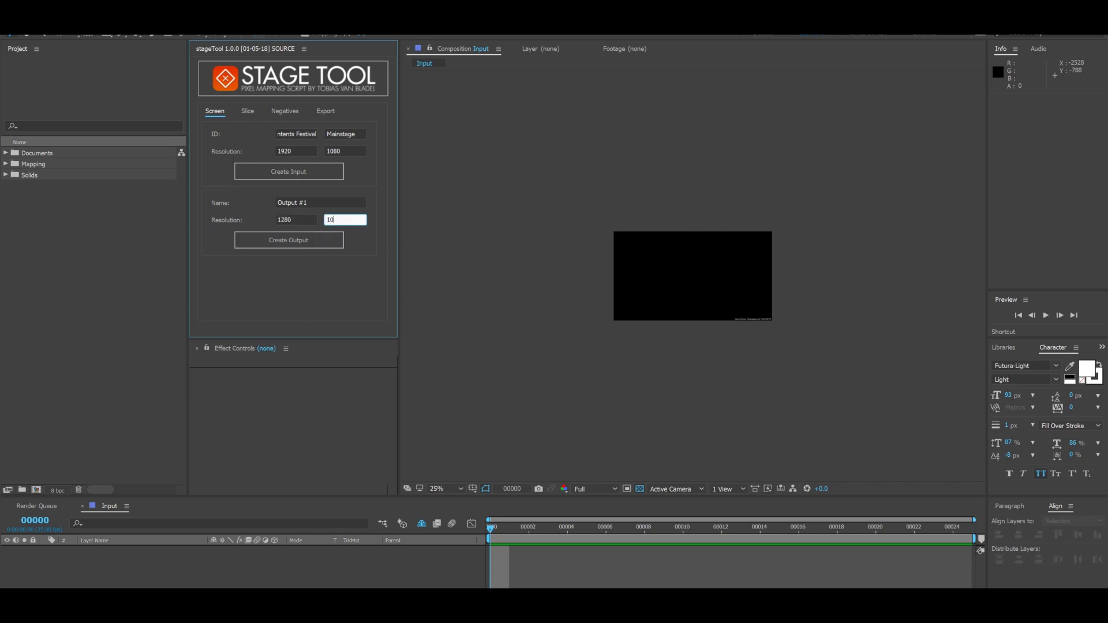
pyautogui.click(295, 244)
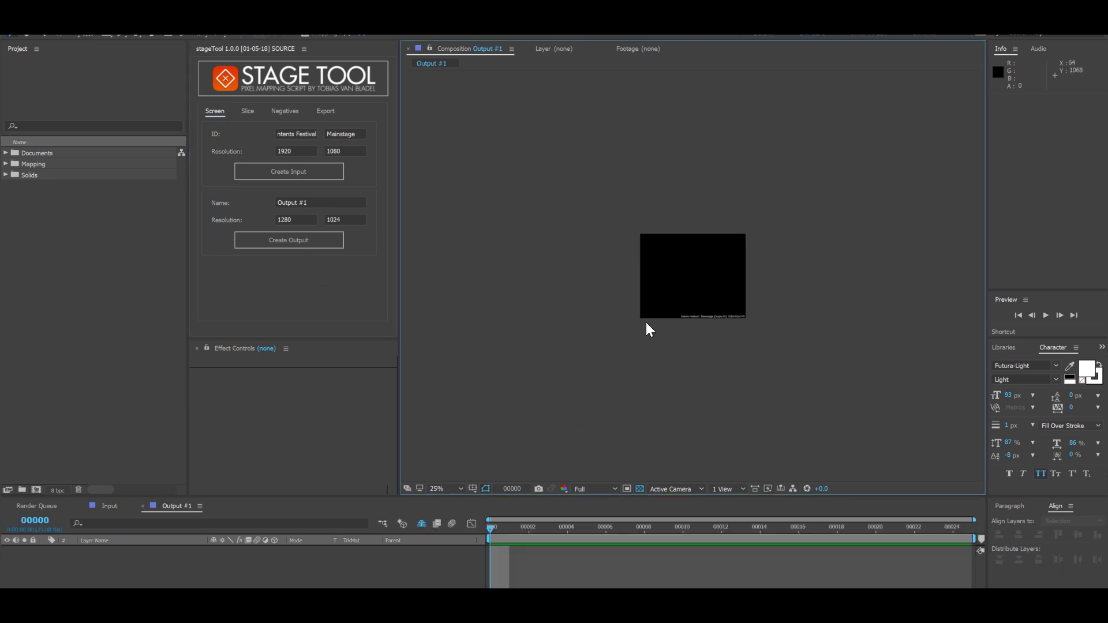
# Select the 'Intents Festival - Mainstage [Output #1] 1280x1024 PX' caption layer
pyautogui.scroll(2, 656, 326)
pyautogui.scroll(2, 690, 392)
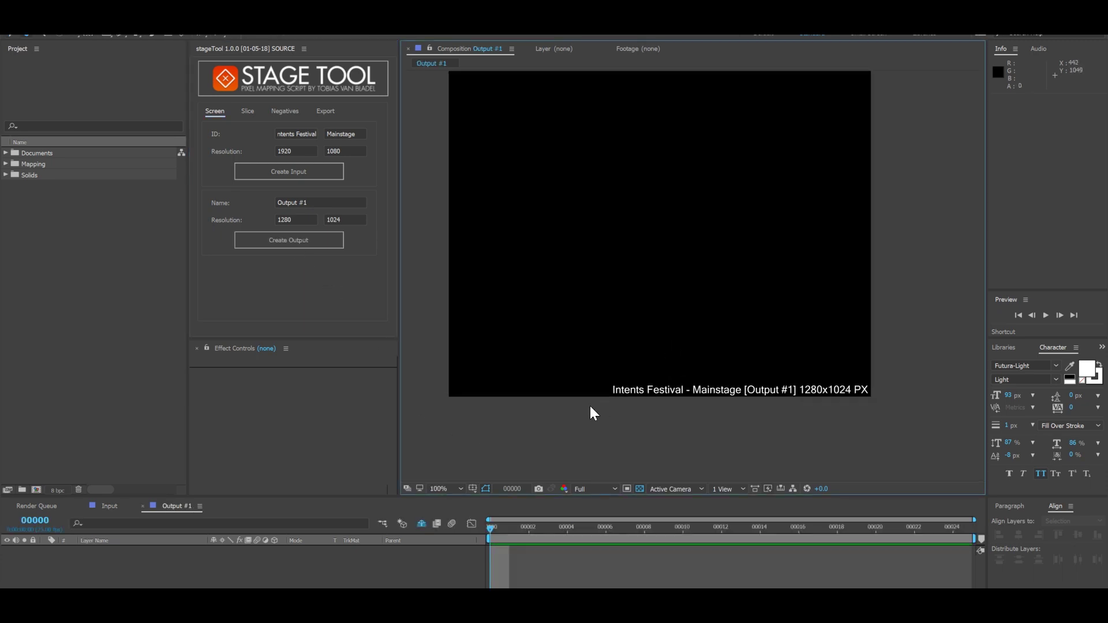
pyautogui.click(736, 389)
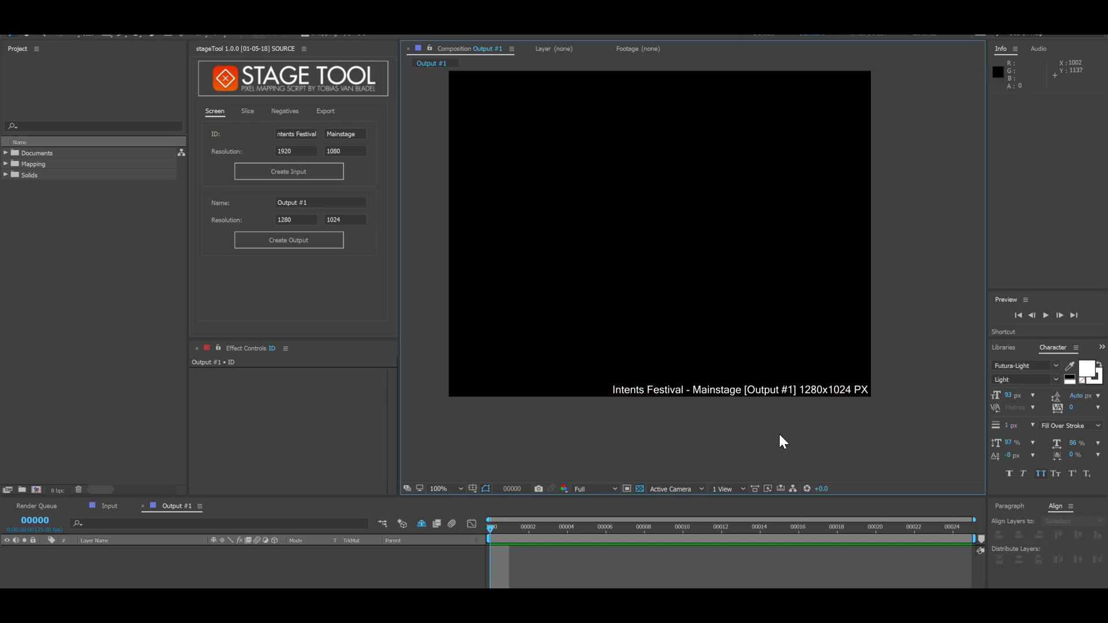
pyautogui.hscroll(3, 779, 439)
pyautogui.scroll(-1, 779, 439)
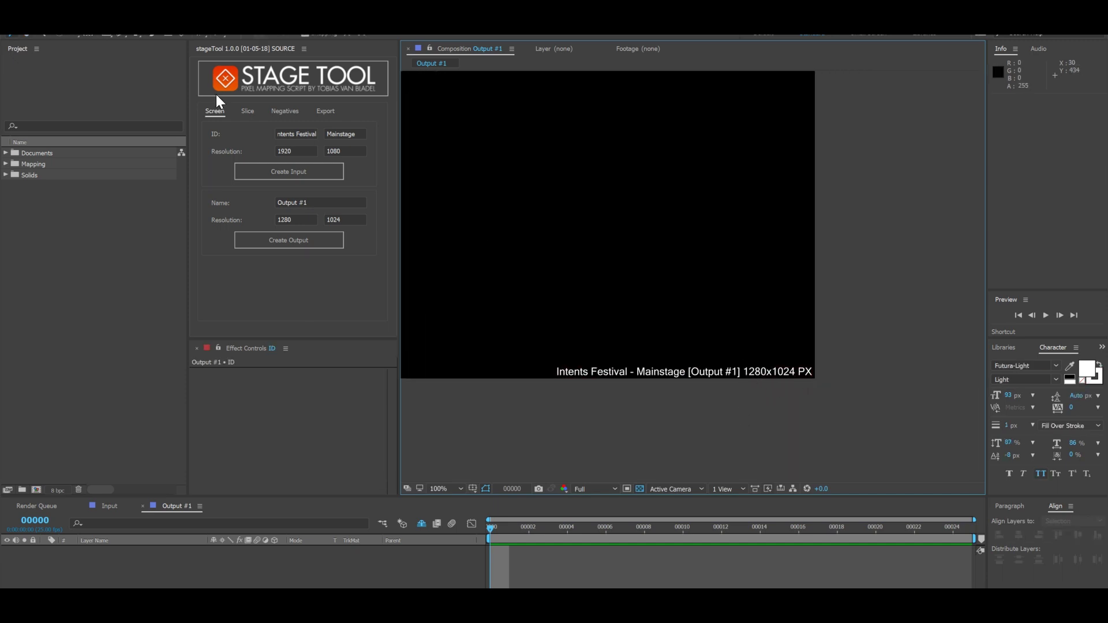
# In Composition Settings, scrub the comp width to 1393 and apply 1393×1114
pyautogui.click(46, 29)
pyautogui.click(79, 42)
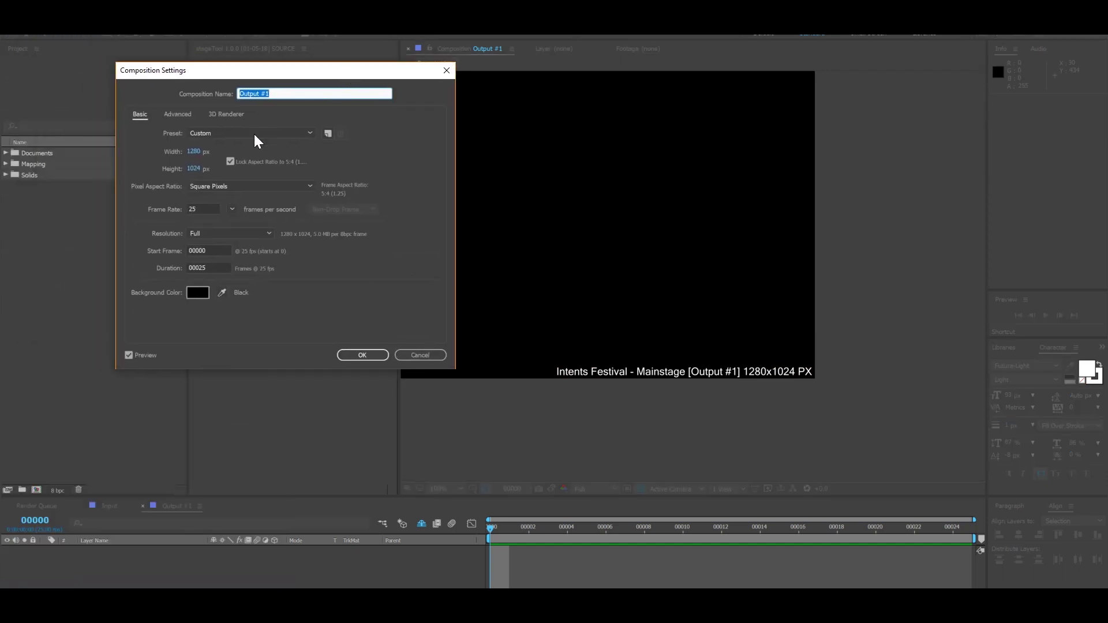
pyautogui.moveTo(196, 152); pyautogui.dragTo(265, 152)
pyautogui.click(375, 356)
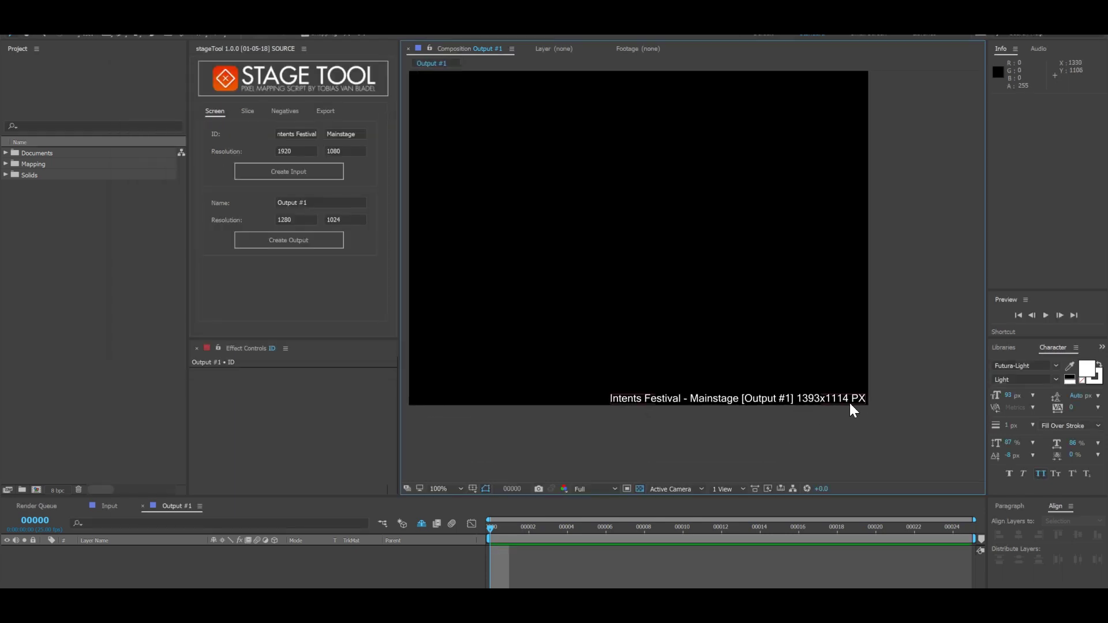
# Expand the Solids, Mapping, Documents, All Slices, Input Mappings and Output Mappings folders
pyautogui.click(6, 174)
pyautogui.click(6, 164)
pyautogui.click(6, 153)
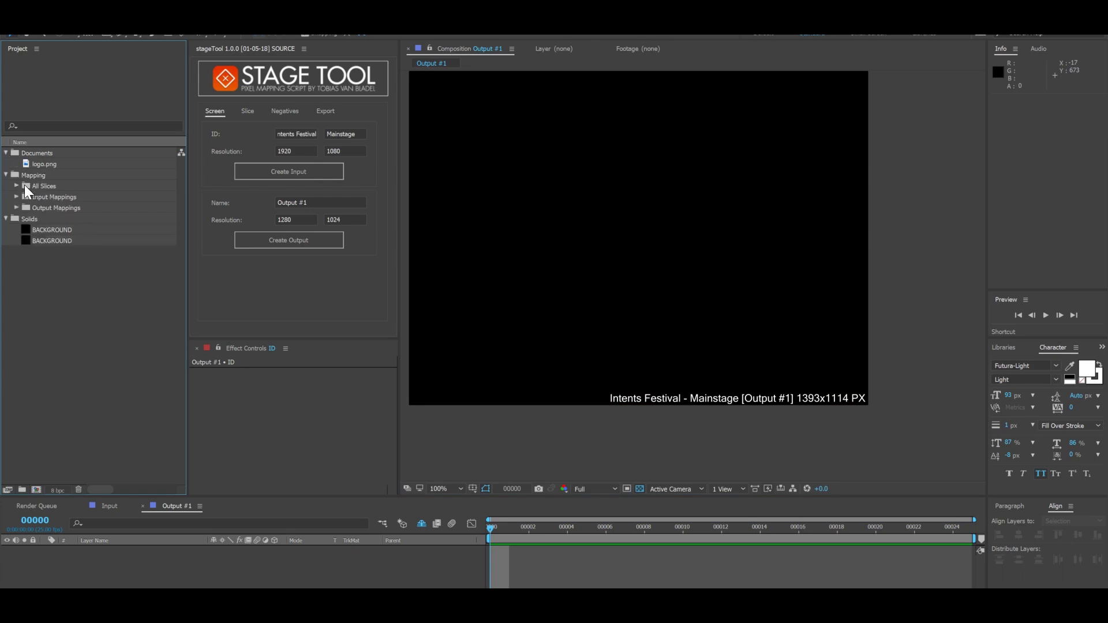
pyautogui.click(16, 186)
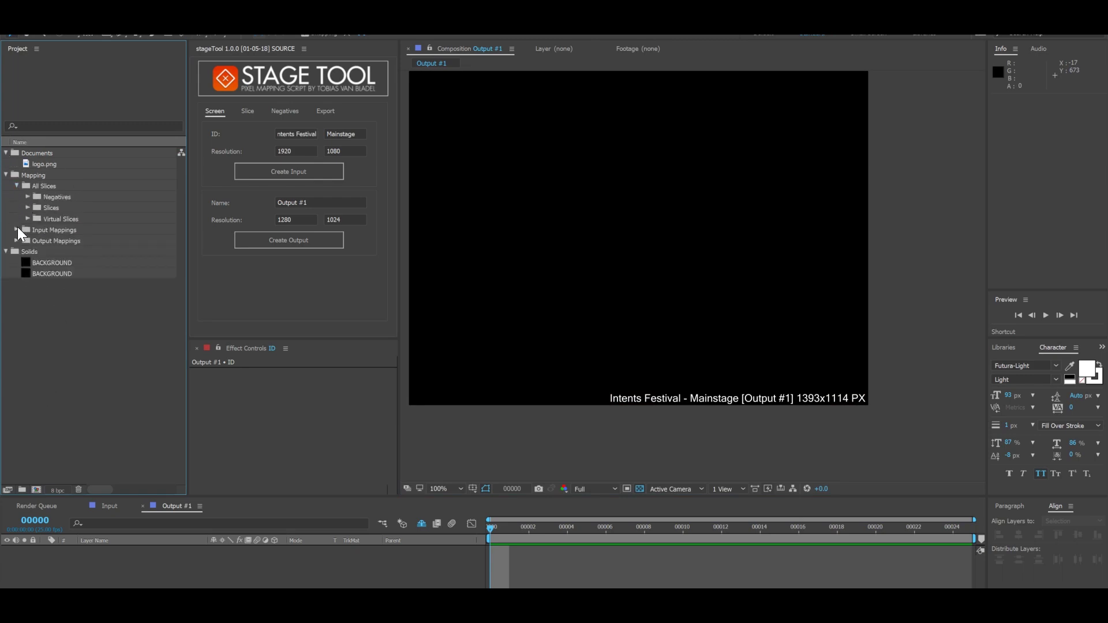
pyautogui.click(17, 241)
pyautogui.click(17, 230)
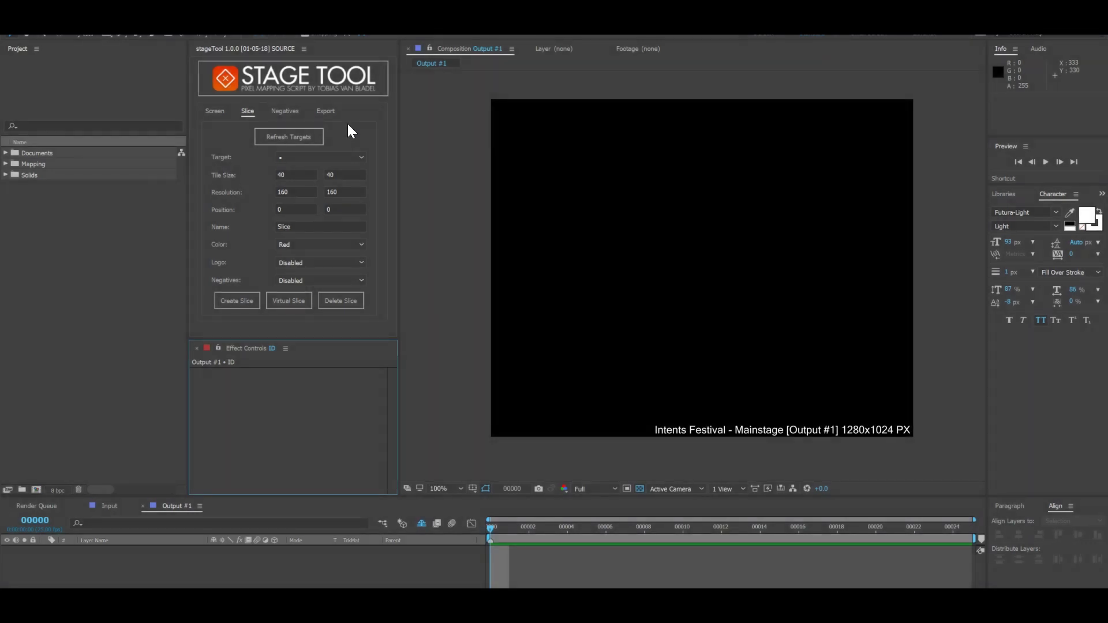
# Load the default slice values and choose Output #1 as the slice target
pyautogui.click(352, 156)
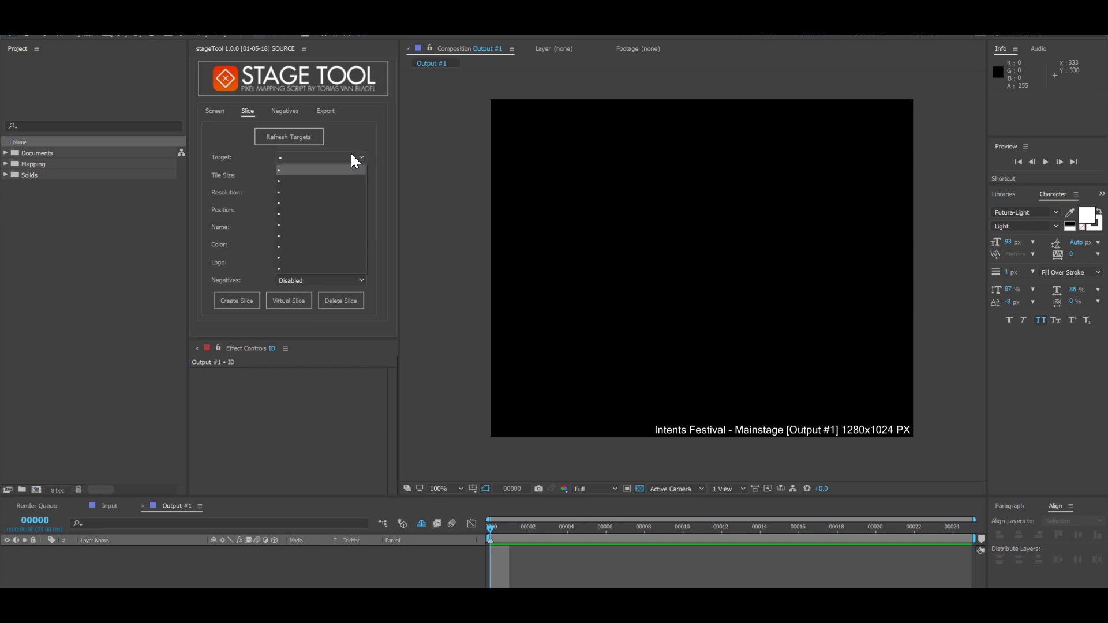
pyautogui.click(351, 154)
pyautogui.click(314, 134)
pyautogui.click(350, 157)
pyautogui.click(302, 170)
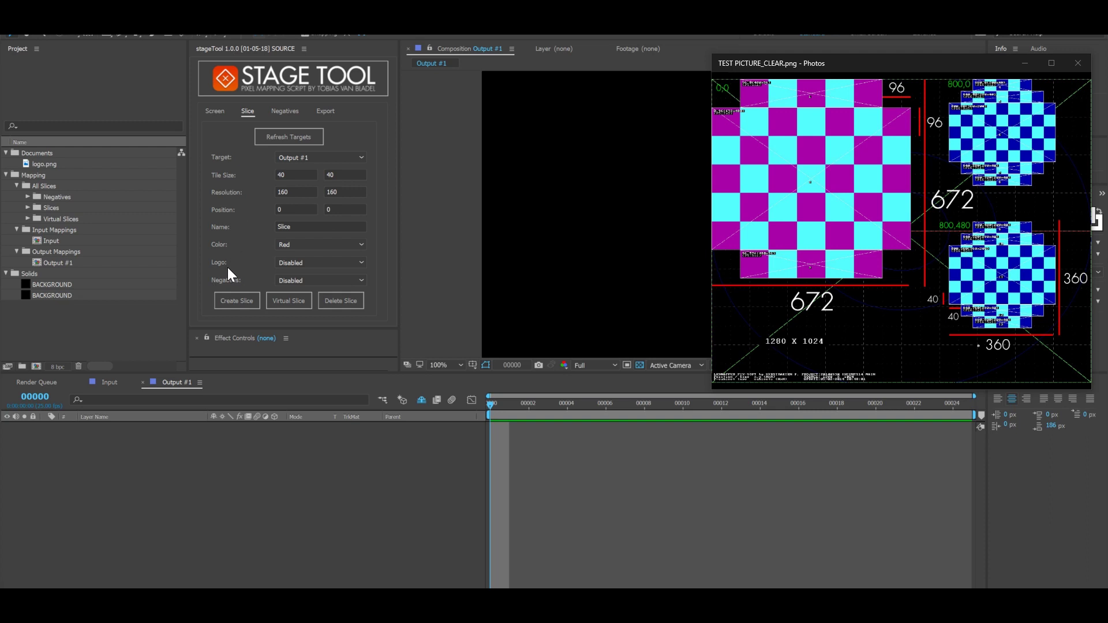
# Enable the slice logo and set the tile size to 96×96
pyautogui.click(295, 263)
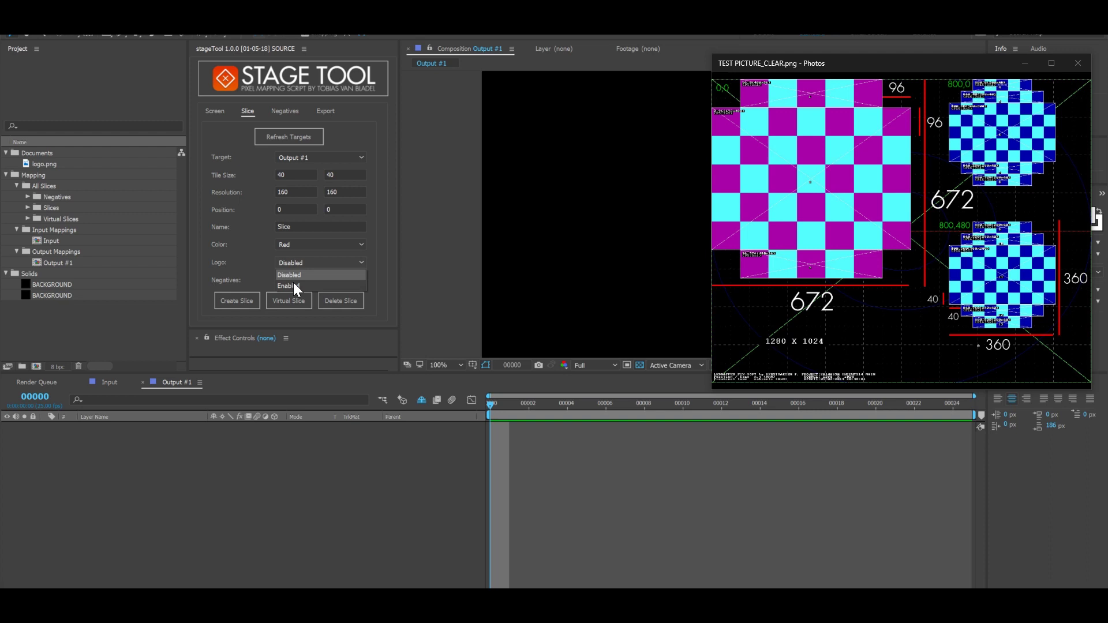
pyautogui.click(249, 264)
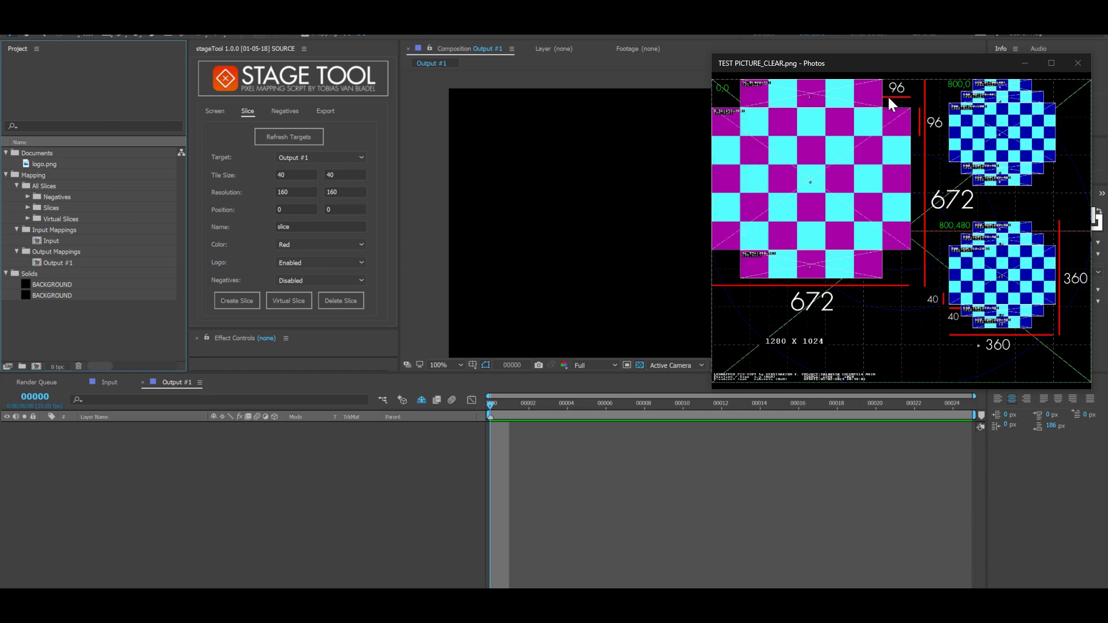
pyautogui.doubleClick(305, 173)
pyautogui.write('96')
pyautogui.press('Tab')
pyautogui.write('96')
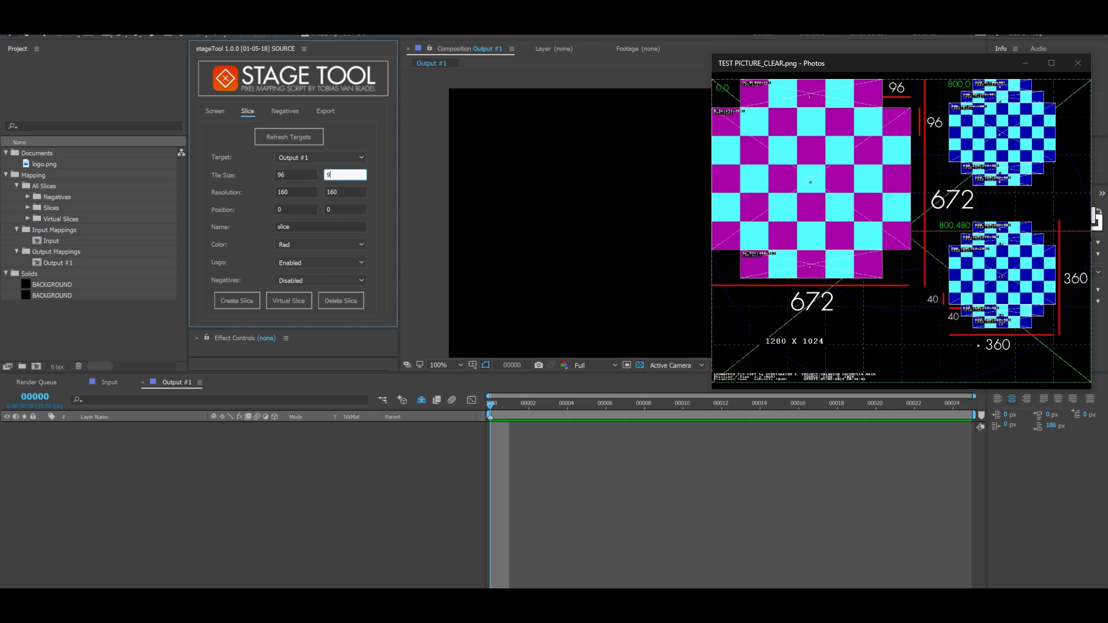
pyautogui.click(226, 195)
# Set the slice resolution to 672×672 and name the slice 1
pyautogui.doubleClick(296, 192)
pyautogui.write('672')
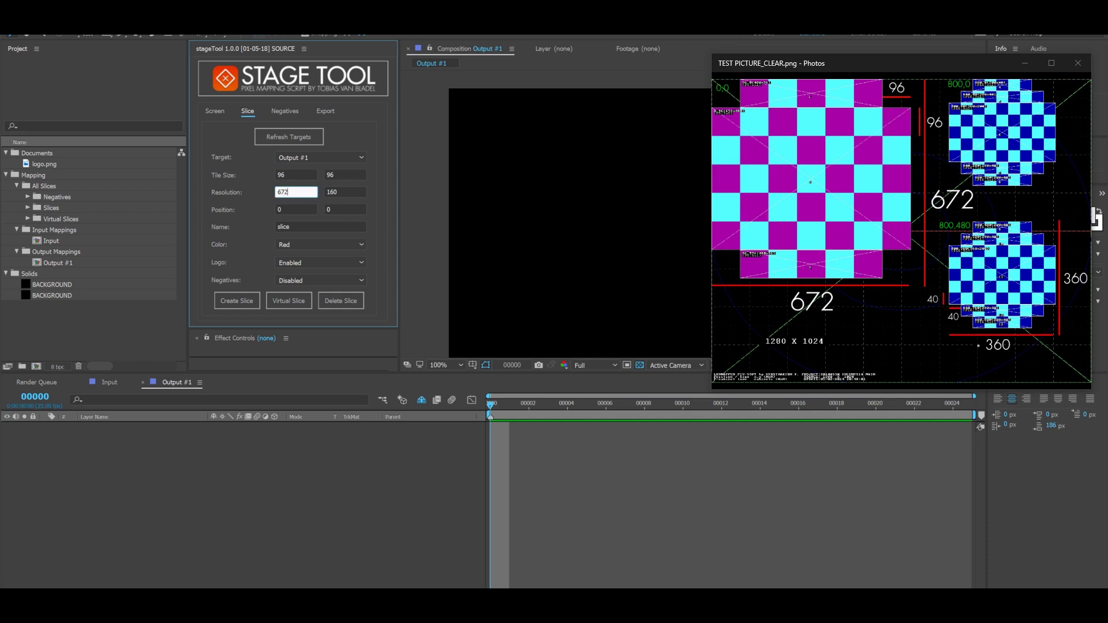
pyautogui.doubleClick(333, 192)
pyautogui.write('672')
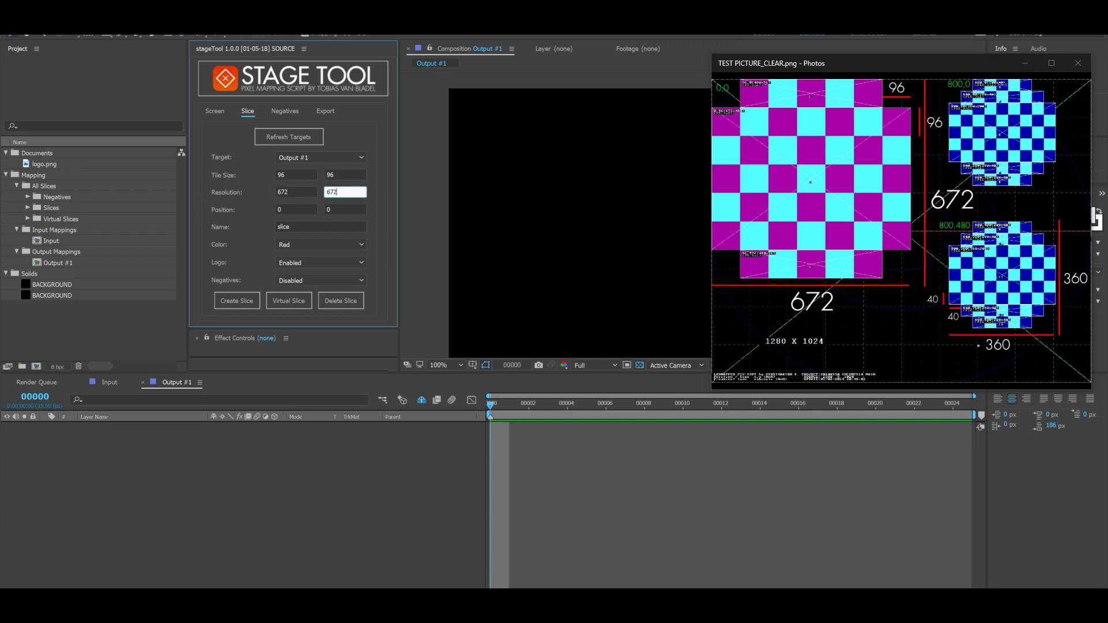
pyautogui.press('Return')
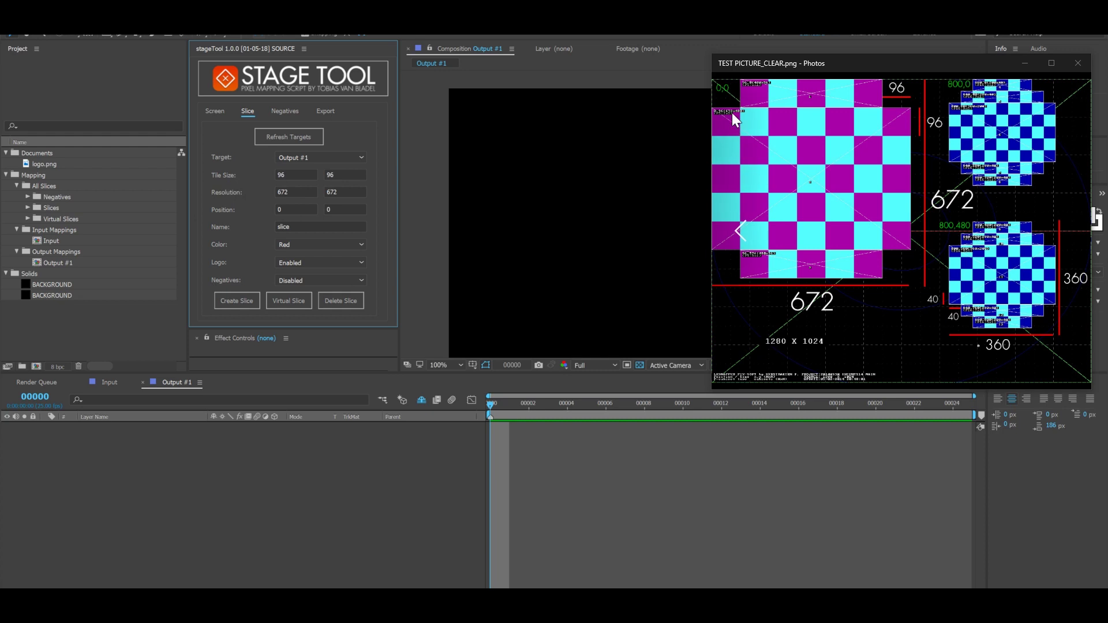
pyautogui.doubleClick(280, 227)
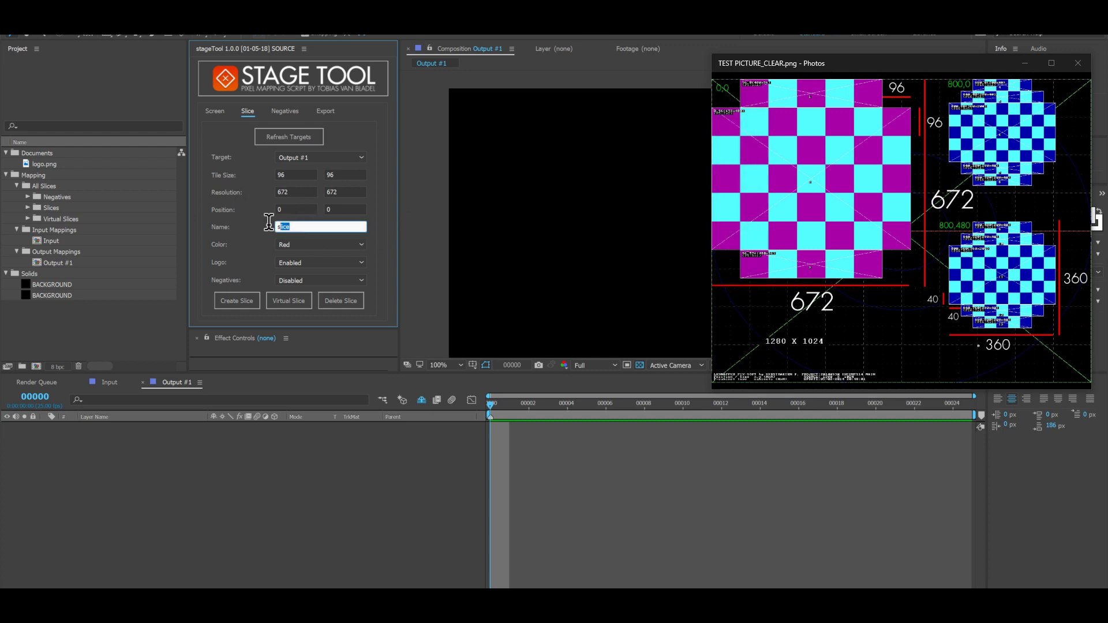
pyautogui.write('1')
pyautogui.press('Return')
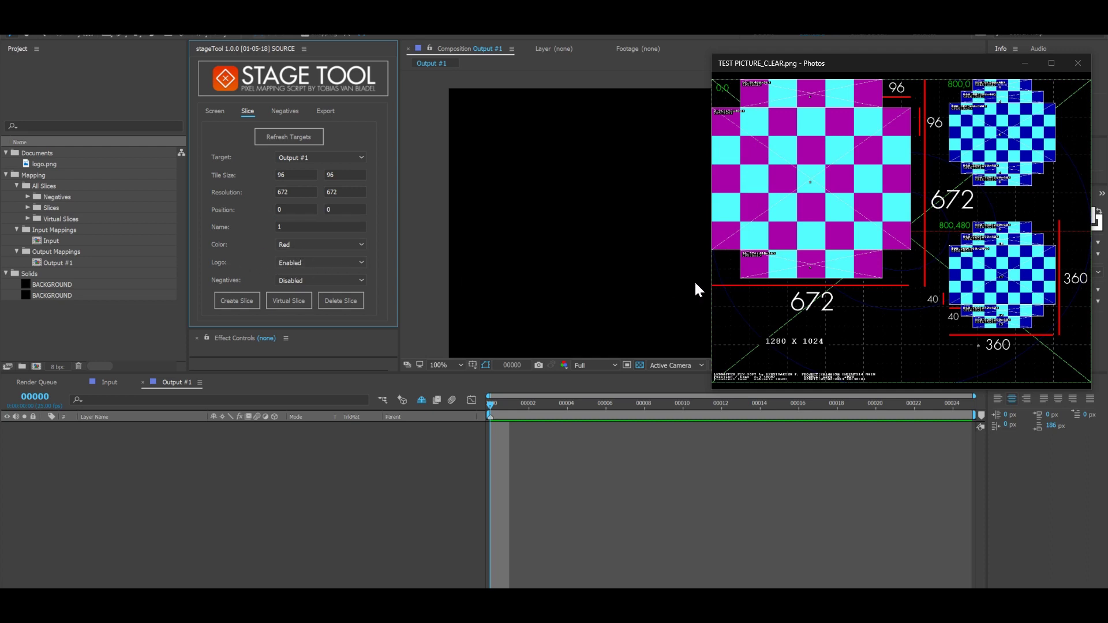
# Enable negatives and create the red slice in Output #1
pyautogui.moveTo(739, 270)
pyautogui.click(300, 281)
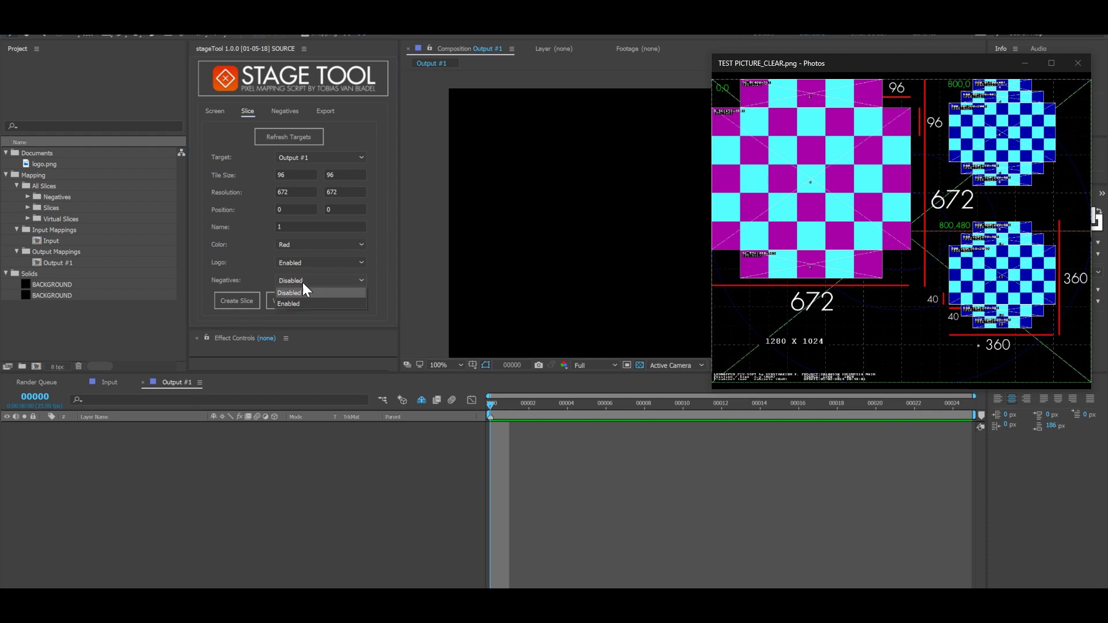
pyautogui.click(300, 302)
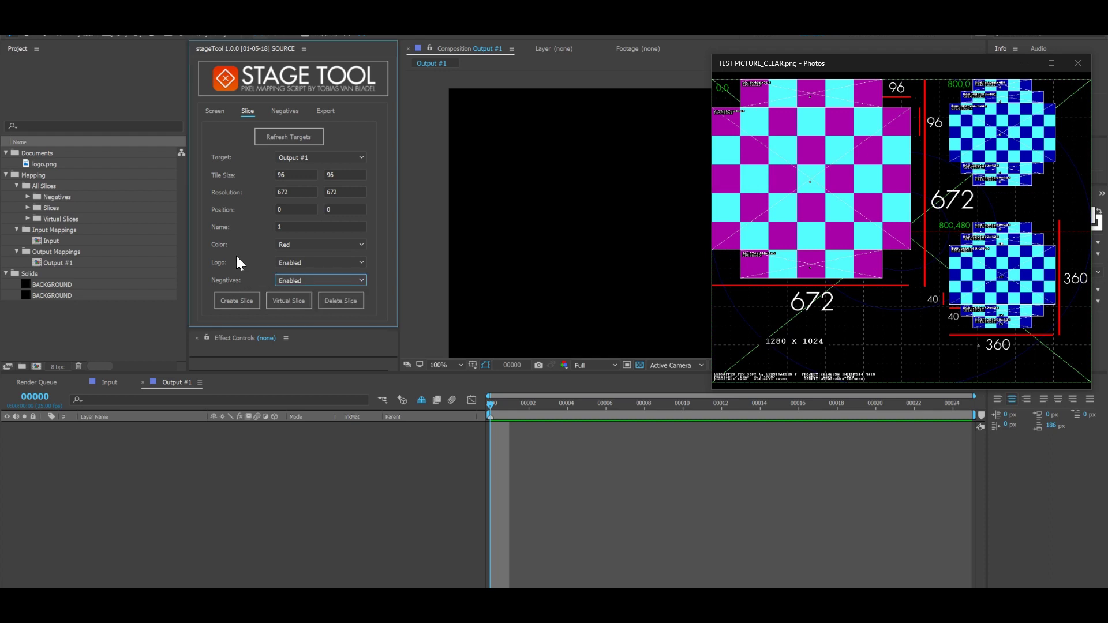
pyautogui.click(245, 299)
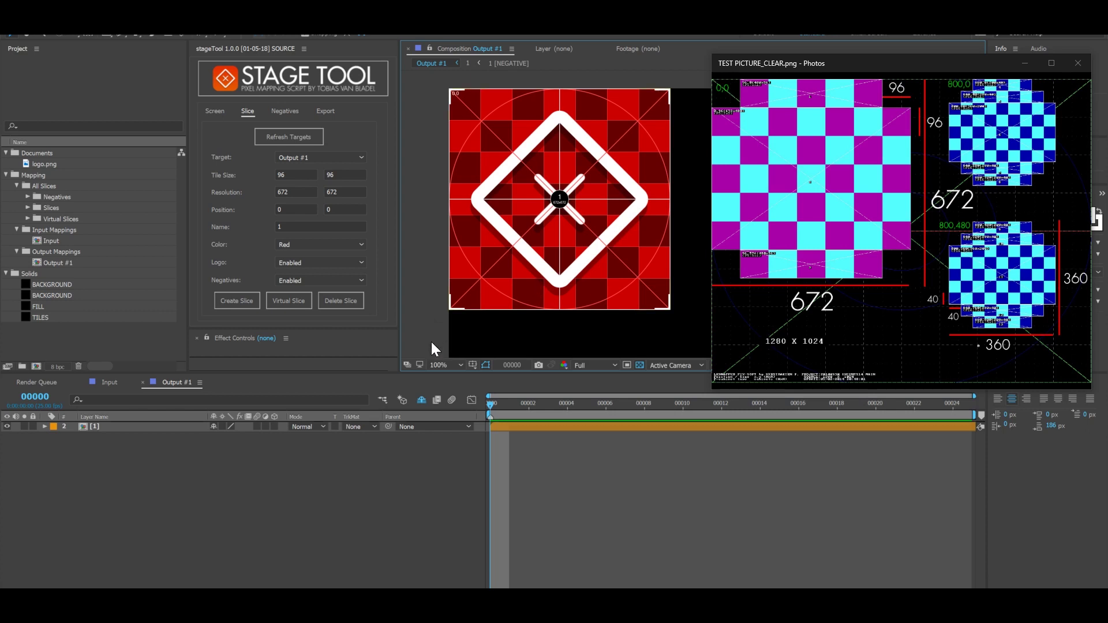
# Delete the red slice layer and rebuild it as a virtual slice
pyautogui.hotkey('ctrl', 'z')
pyautogui.click(254, 301)
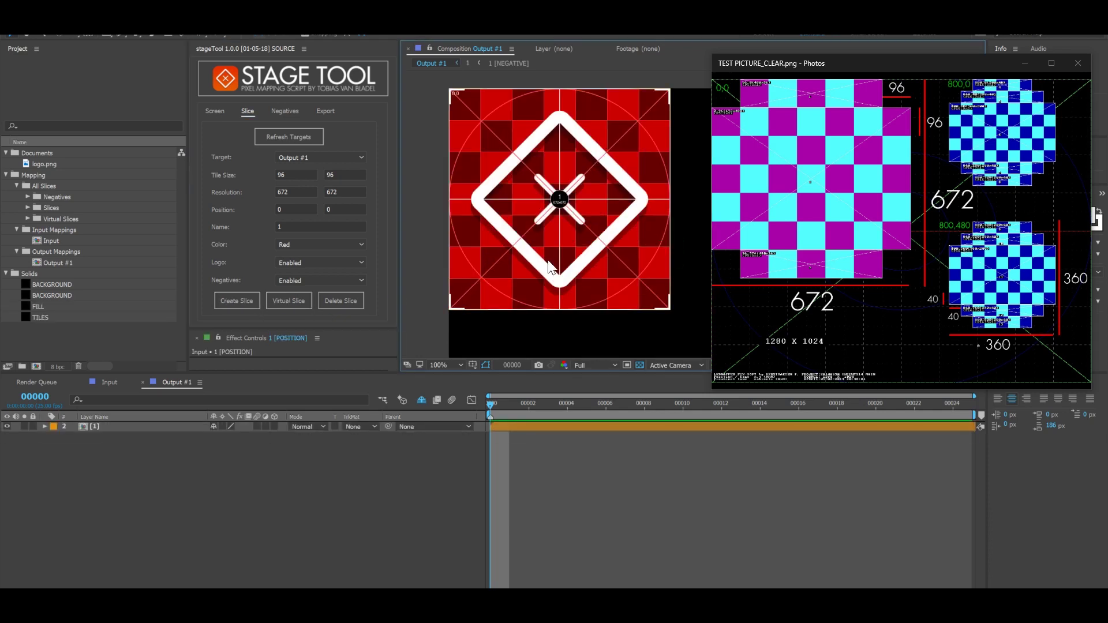
pyautogui.click(502, 255)
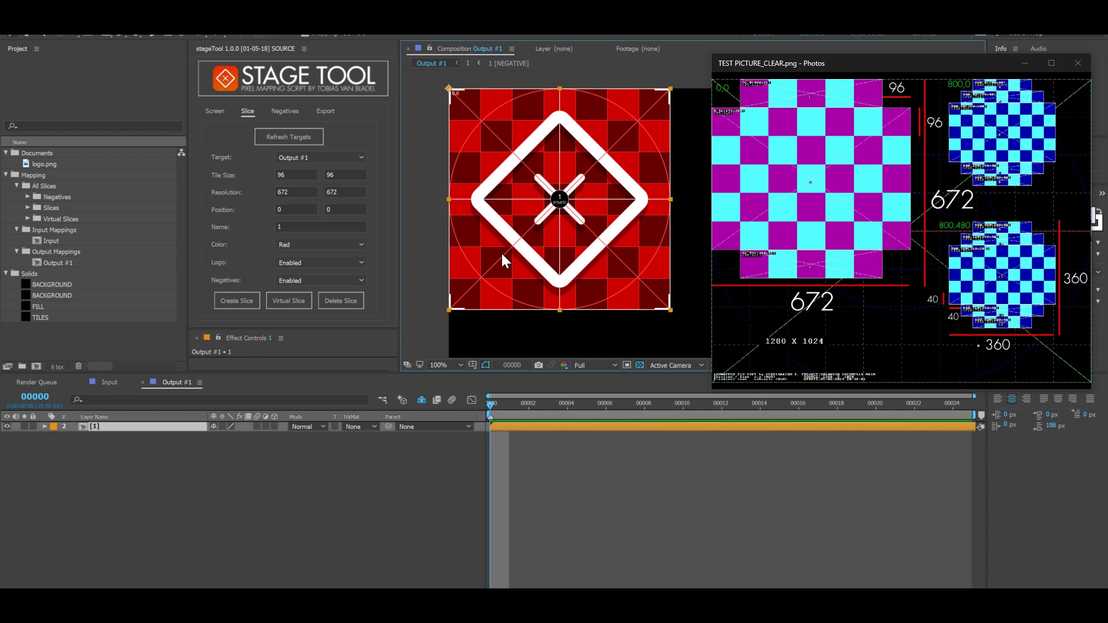
pyautogui.click(342, 304)
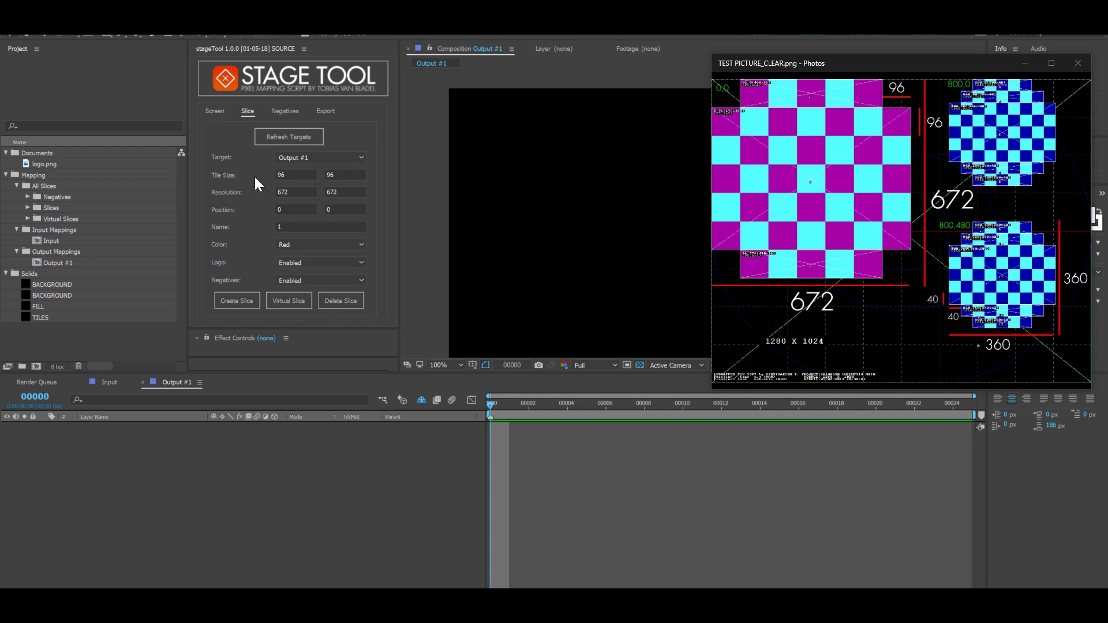
pyautogui.click(295, 311)
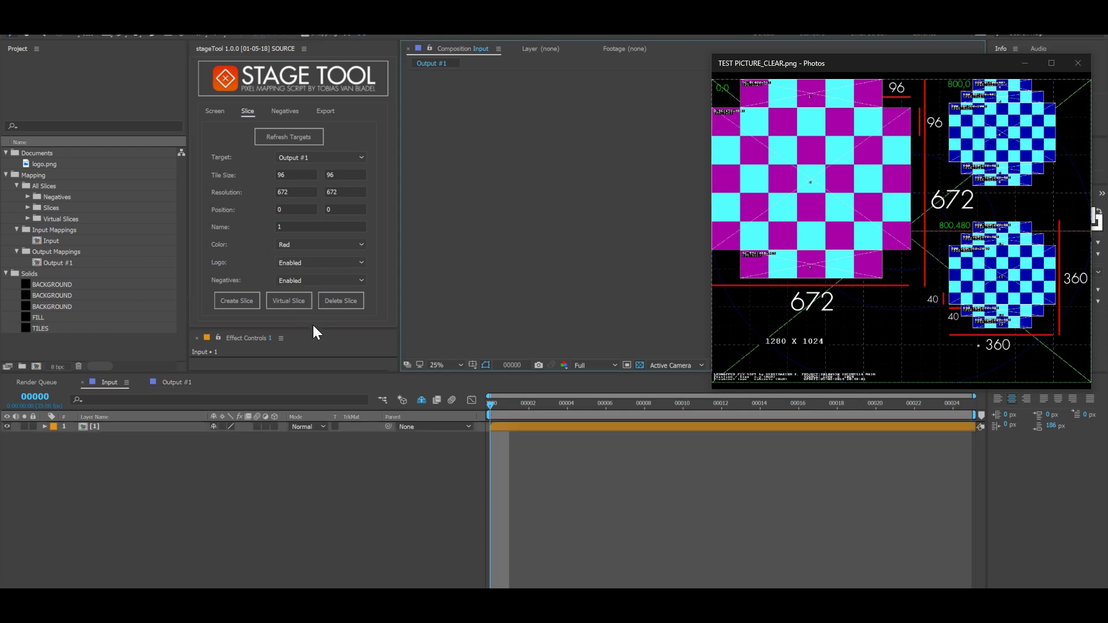
# Bring up the Stage Tool Negatives settings
pyautogui.scroll(1, 566, 296)
pyautogui.scroll(1, 598, 296)
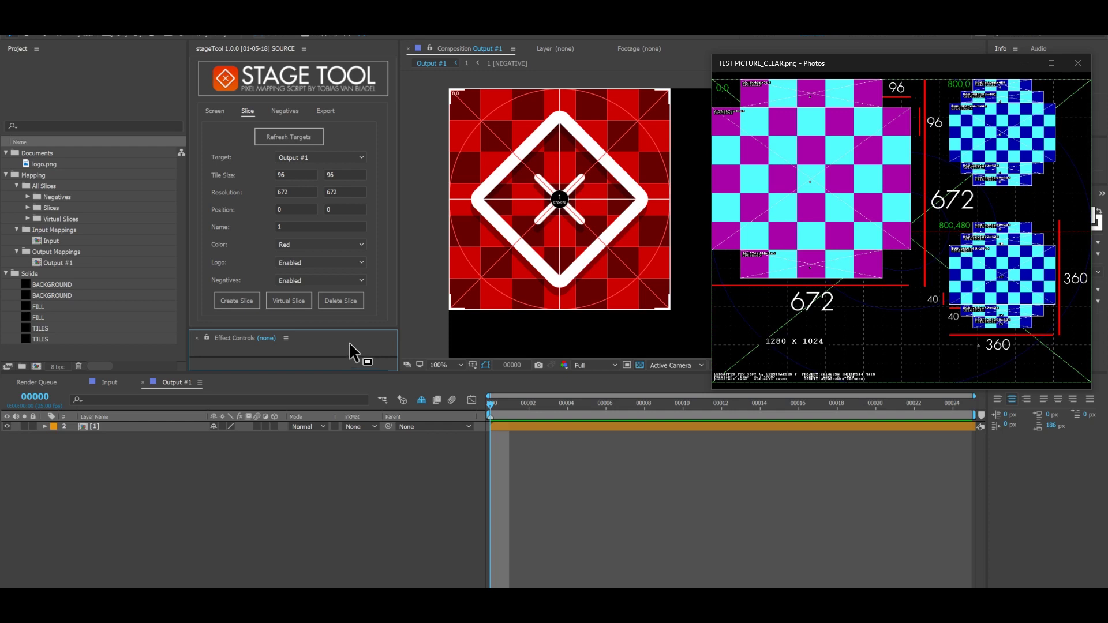
pyautogui.click(286, 112)
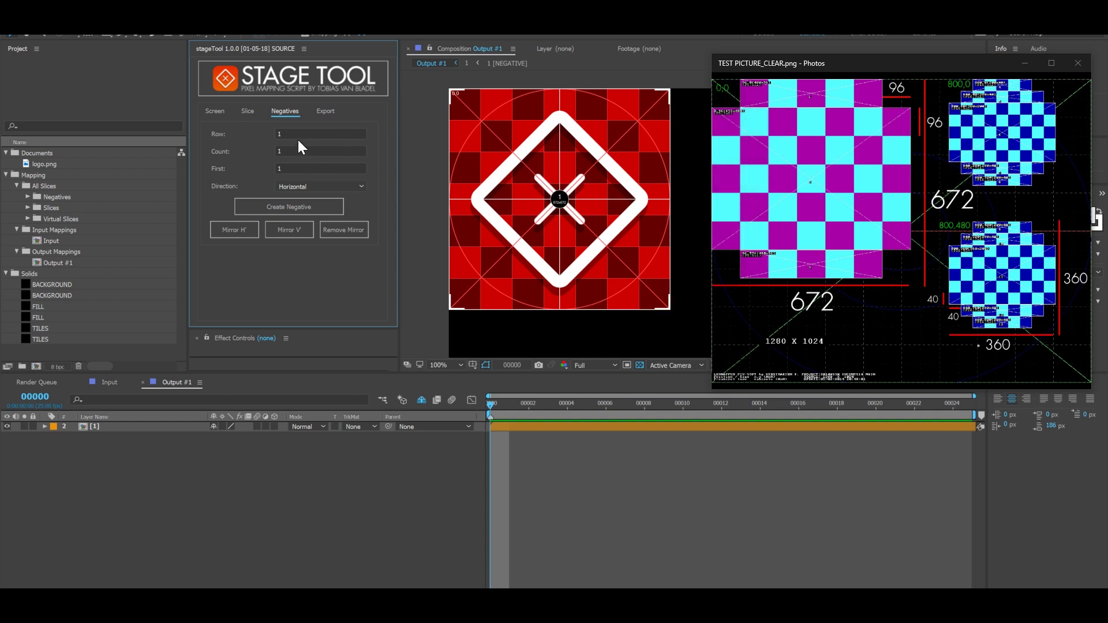
# Cut negatives at slice 1's top-left and row-7 bottom-left, then mirror them horizontally
pyautogui.click(265, 209)
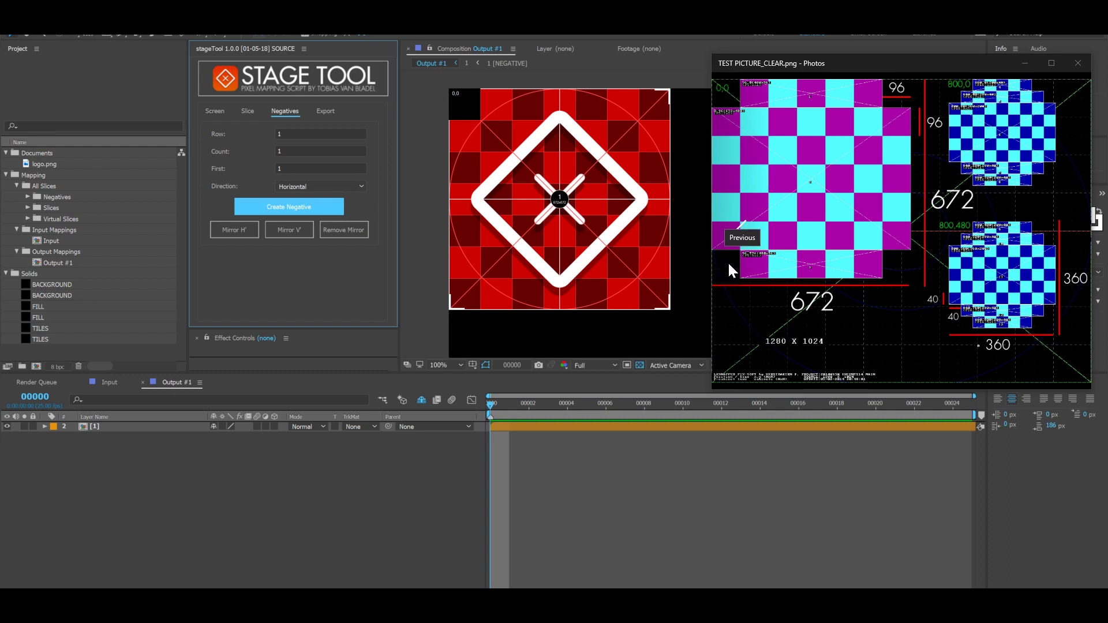
pyautogui.click(279, 133)
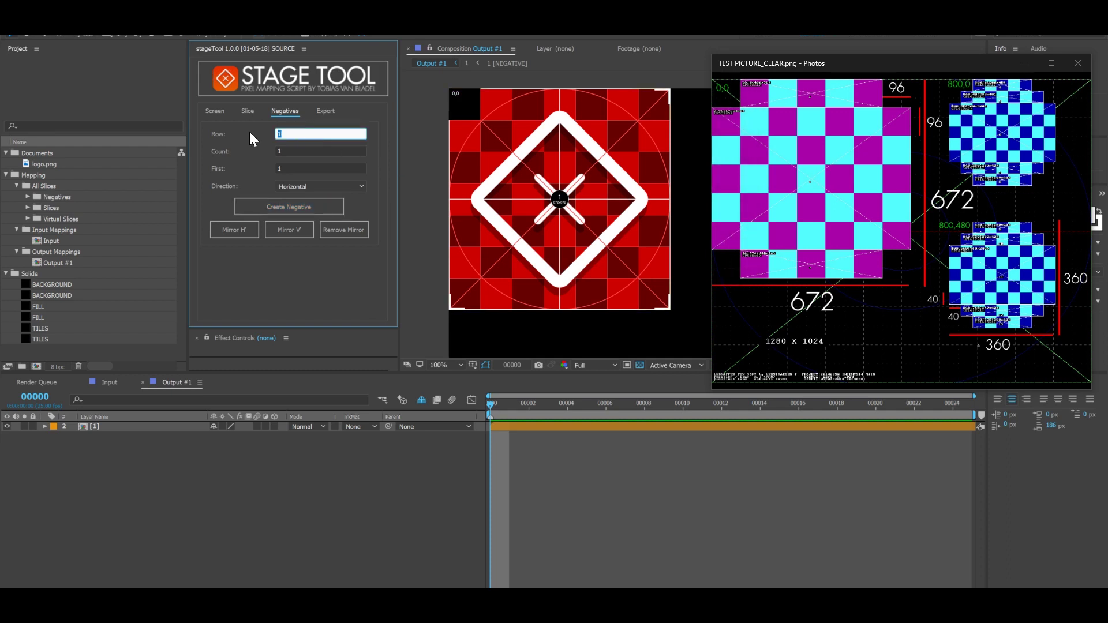
pyautogui.write('7')
pyautogui.click(255, 203)
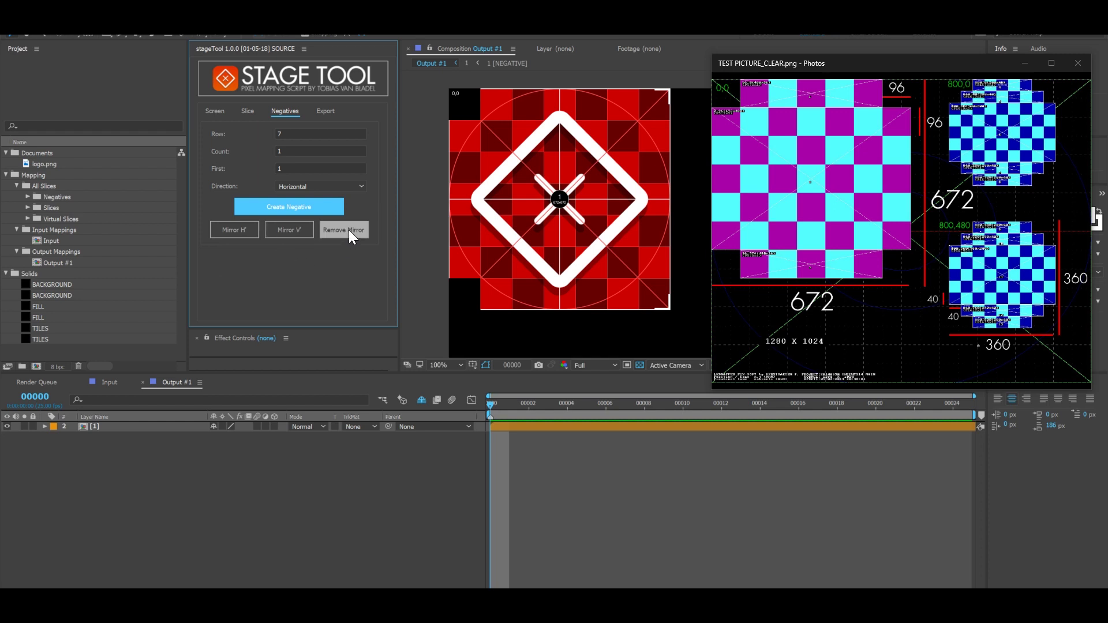
pyautogui.click(239, 232)
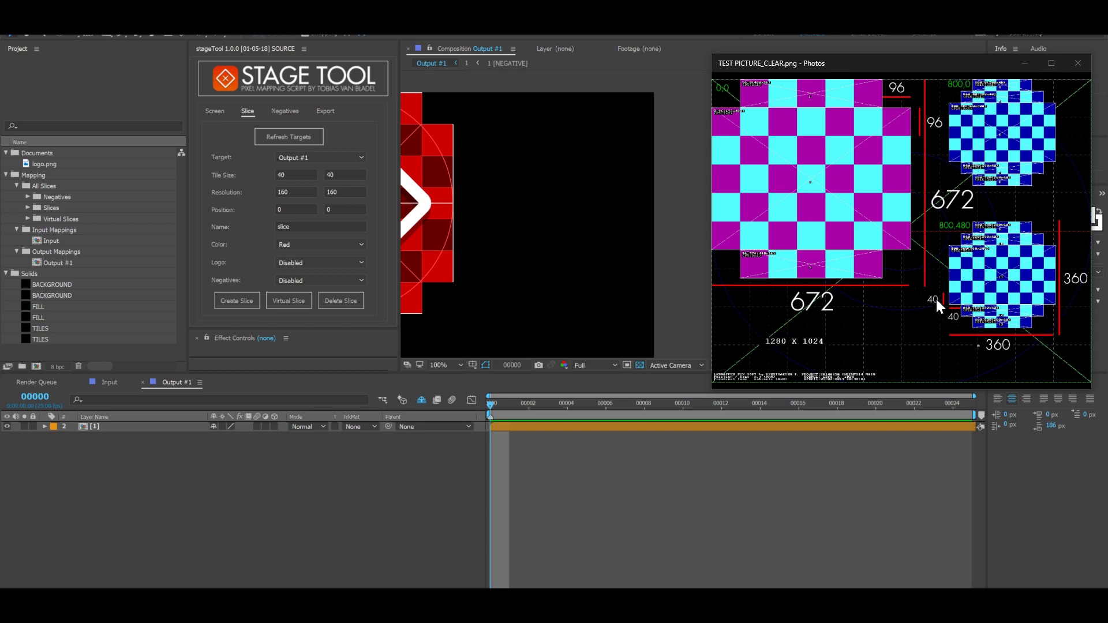
# Set the new slice to 360×360 at horizontal position 800 and name it 2
pyautogui.click(298, 192)
pyautogui.write('360')
pyautogui.press('Tab')
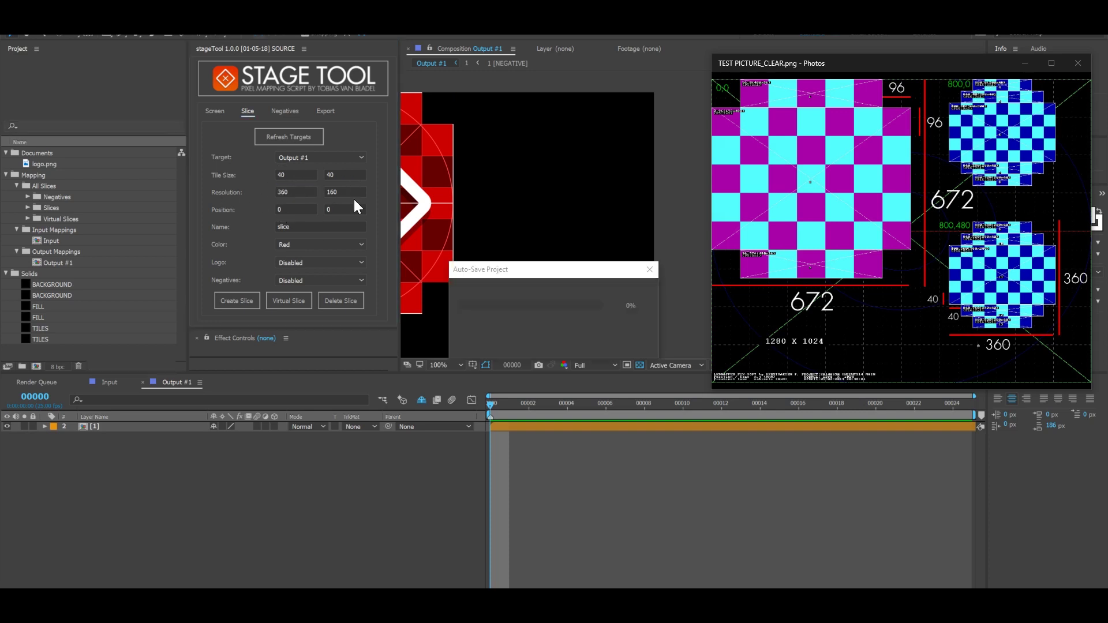
pyautogui.write('360')
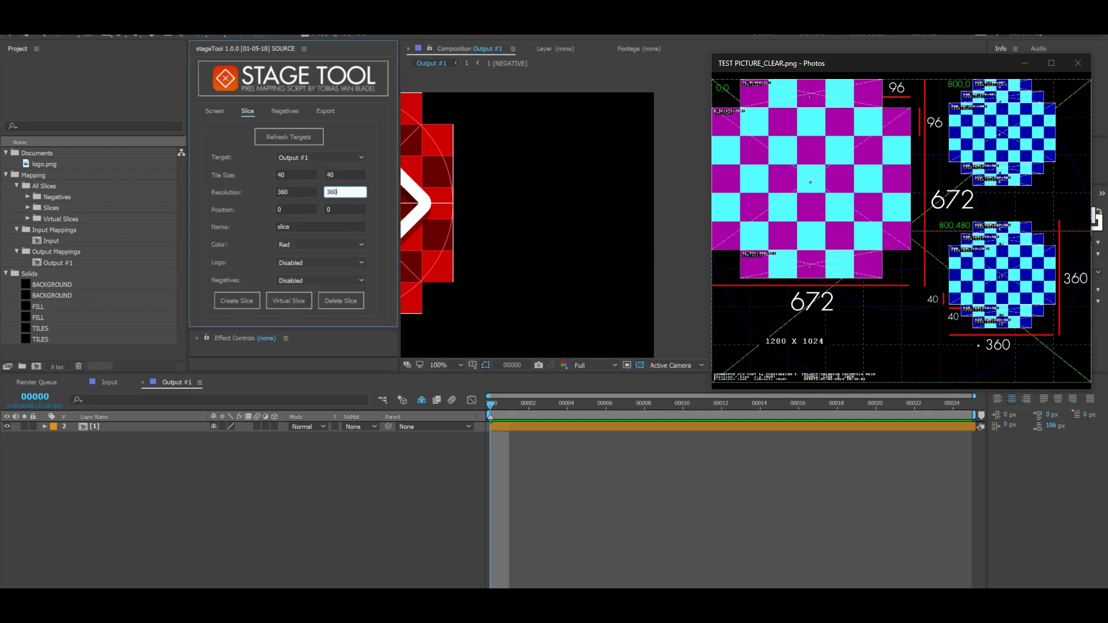
pyautogui.press('Return')
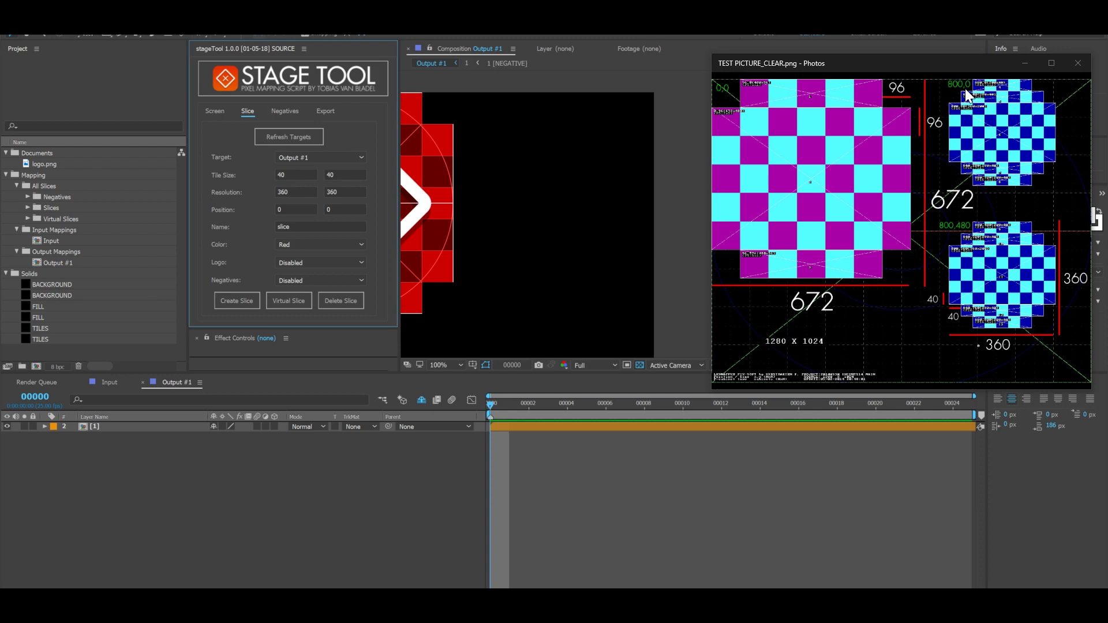
pyautogui.click(289, 210)
pyautogui.write('8000')
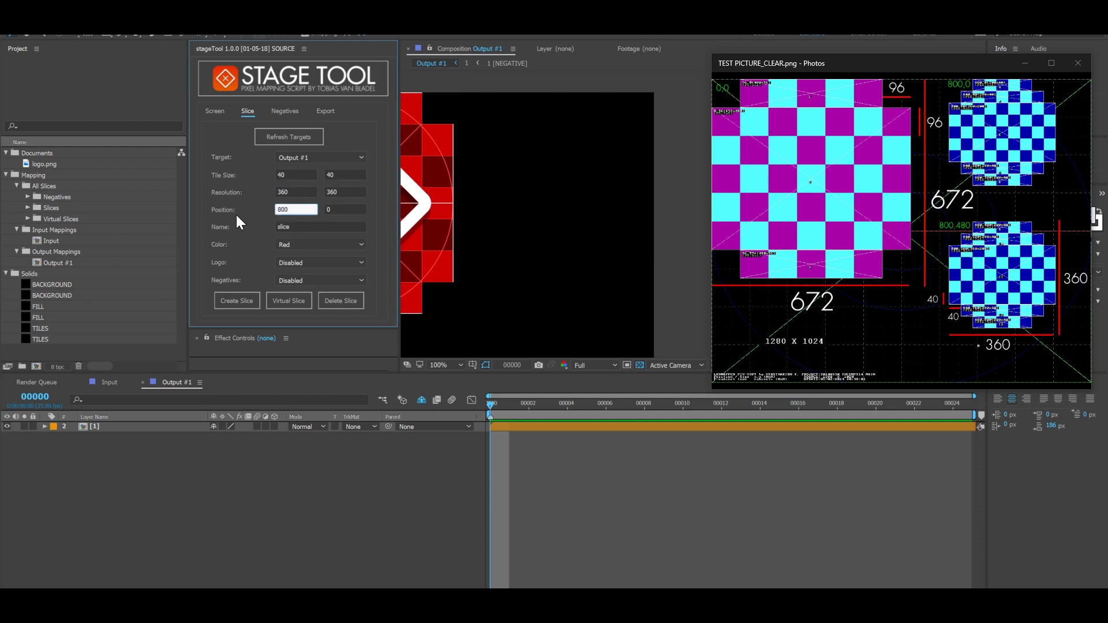
pyautogui.press('Tab')
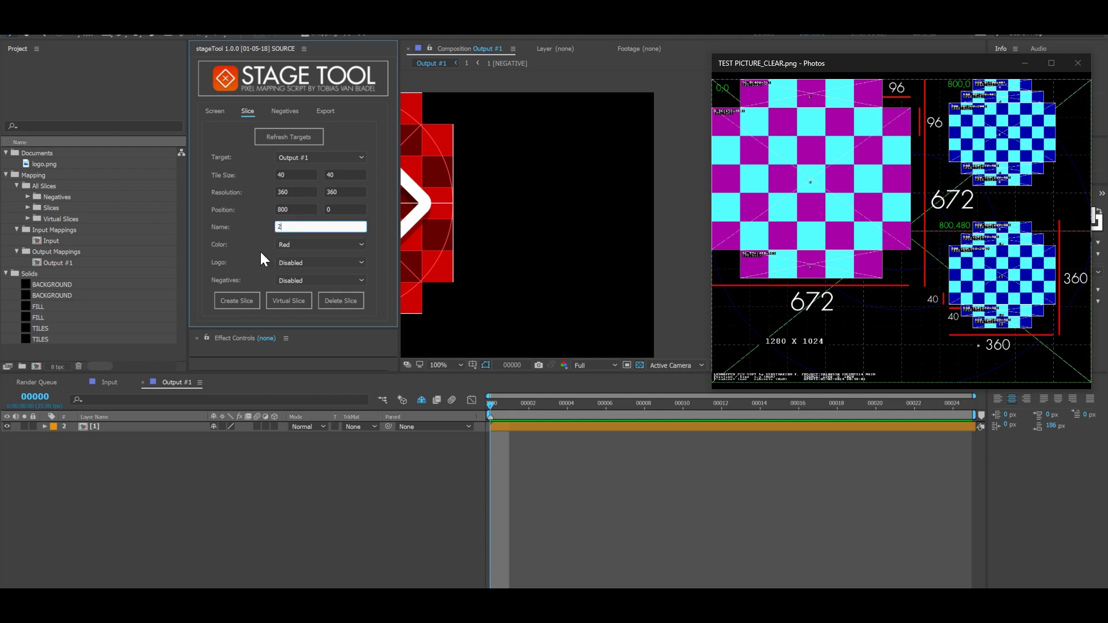
pyautogui.write('2')
# Make the slice Green, keep the logo Disabled, enable negatives, and create it
pyautogui.click(298, 246)
pyautogui.click(290, 290)
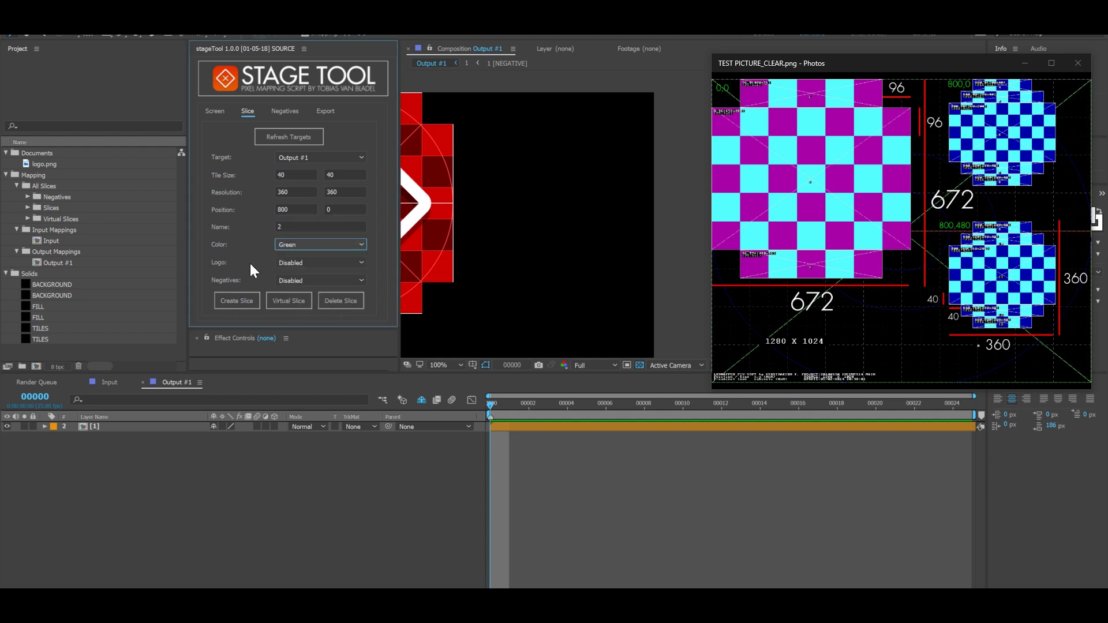
pyautogui.click(302, 264)
pyautogui.click(295, 274)
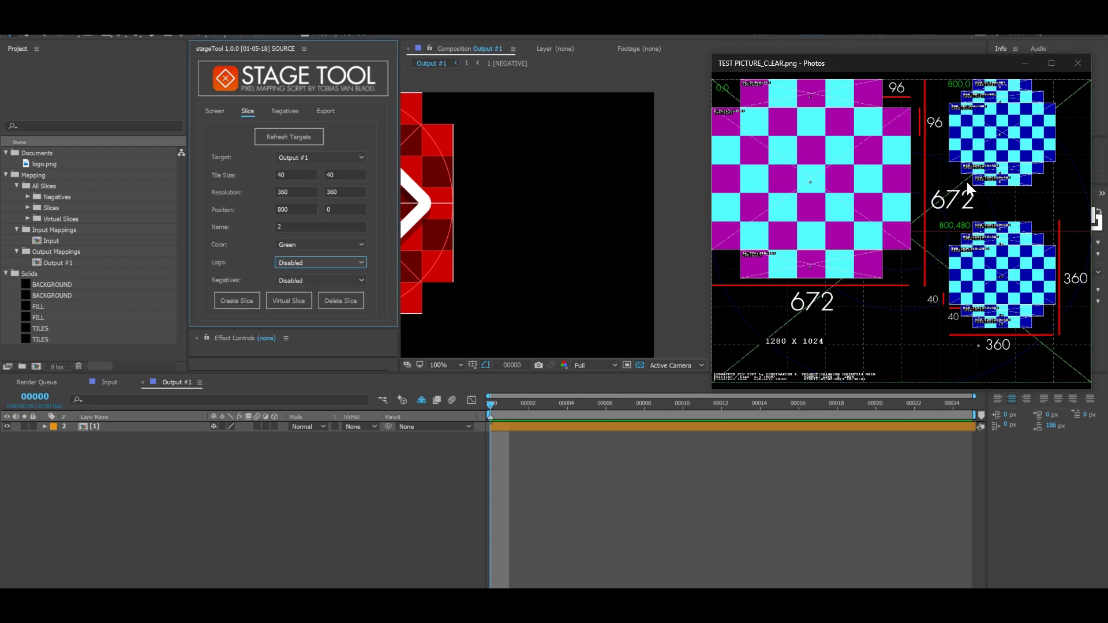
pyautogui.click(312, 279)
pyautogui.click(292, 299)
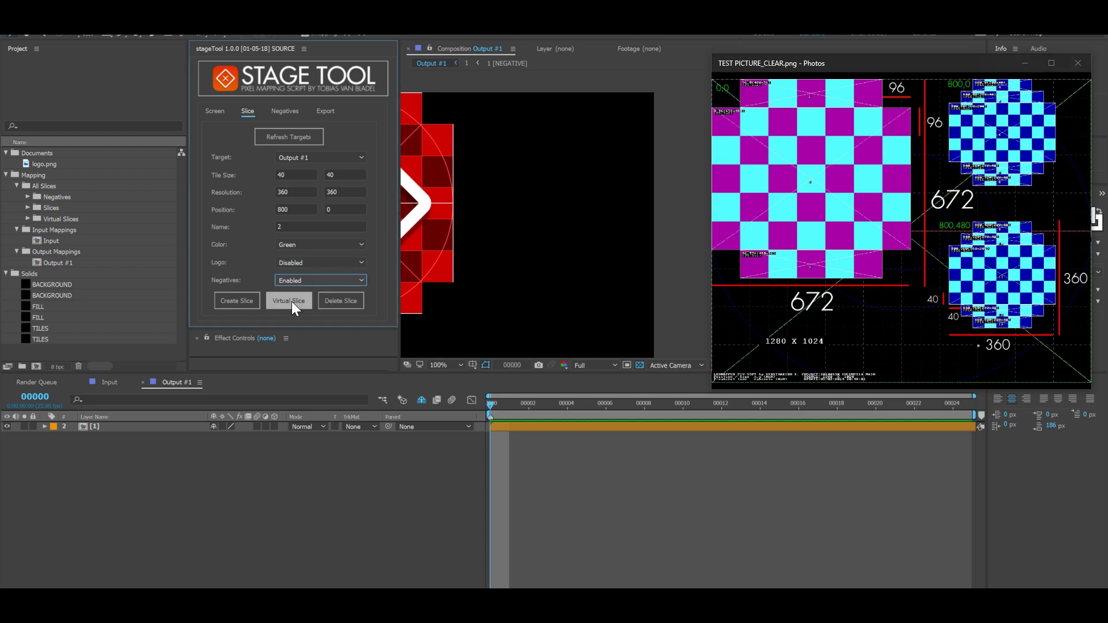
pyautogui.click(242, 299)
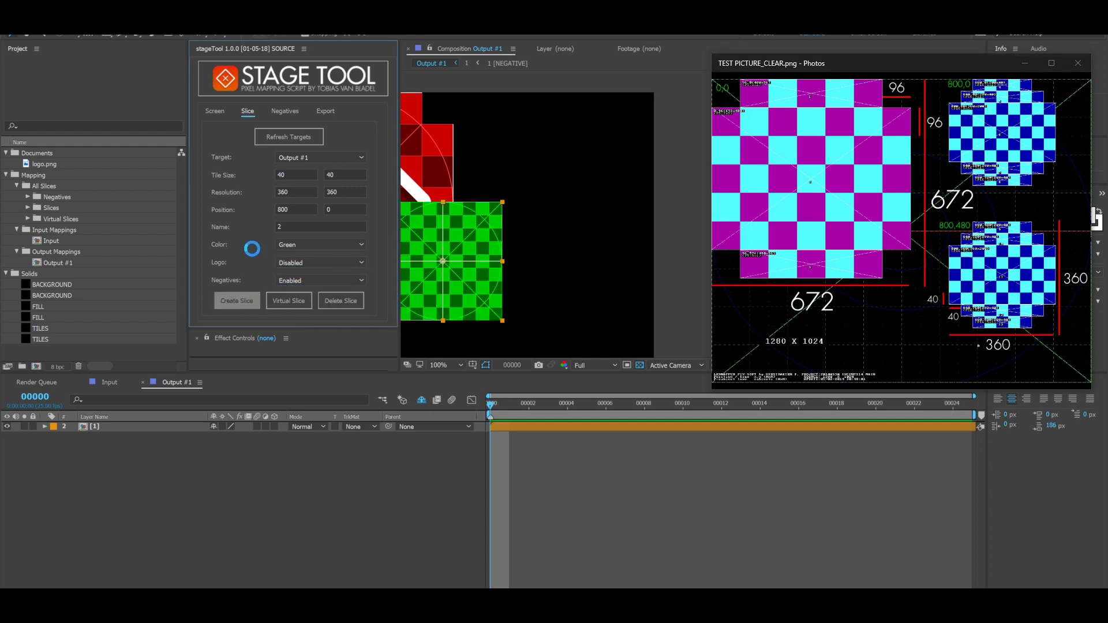
# Cut negatives into the green slice: count 2 on row 1, then count 1 on row 2
pyautogui.click(290, 114)
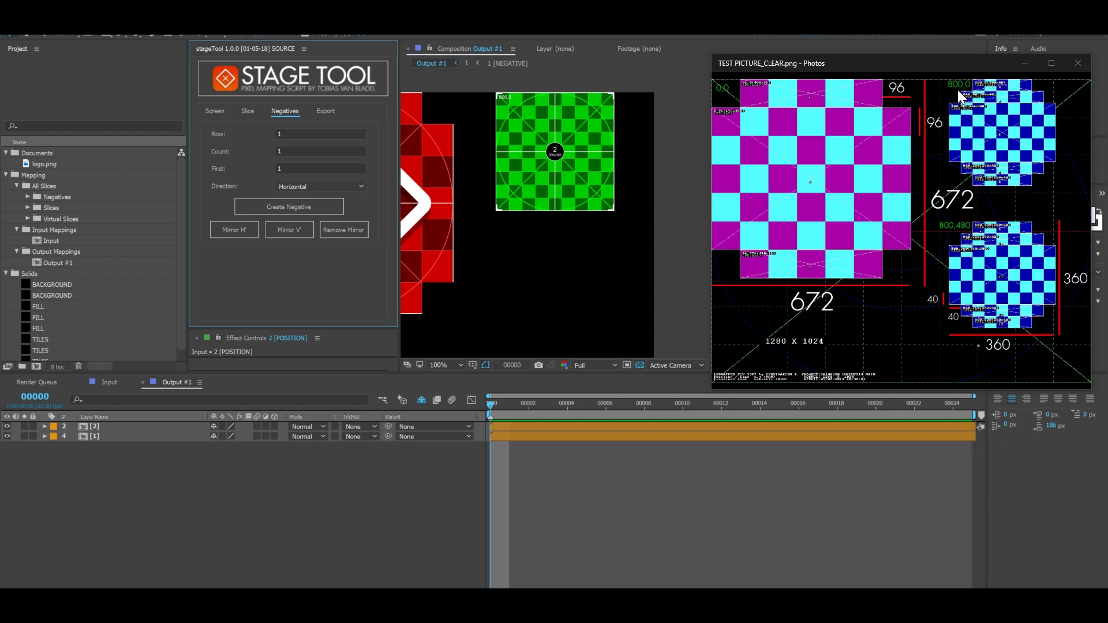
pyautogui.doubleClick(306, 152)
pyautogui.write('2')
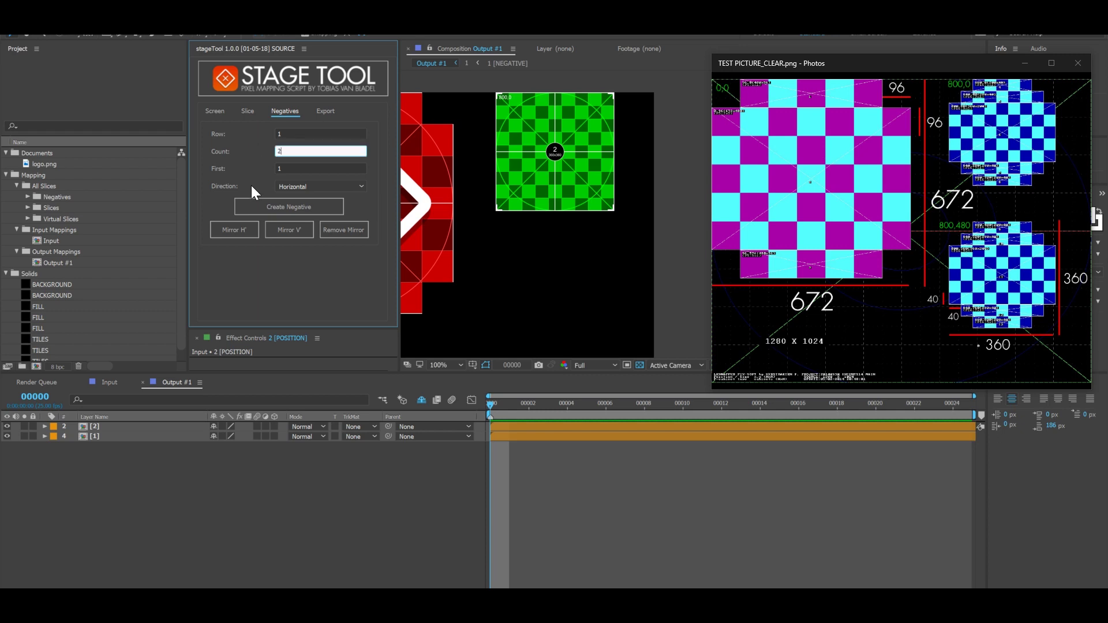
pyautogui.click(260, 208)
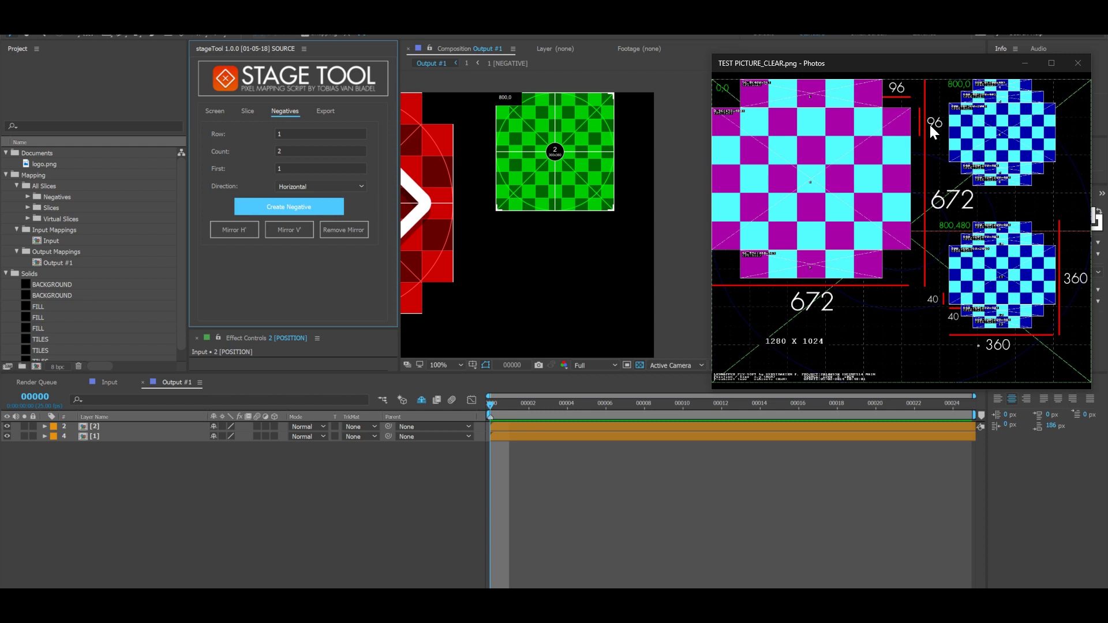
pyautogui.doubleClick(297, 135)
pyautogui.write('2')
pyautogui.press('Tab')
pyautogui.write('1')
pyautogui.click(270, 208)
# Mirror the negatives vertically and horizontally, then return to the Slice settings
pyautogui.click(290, 231)
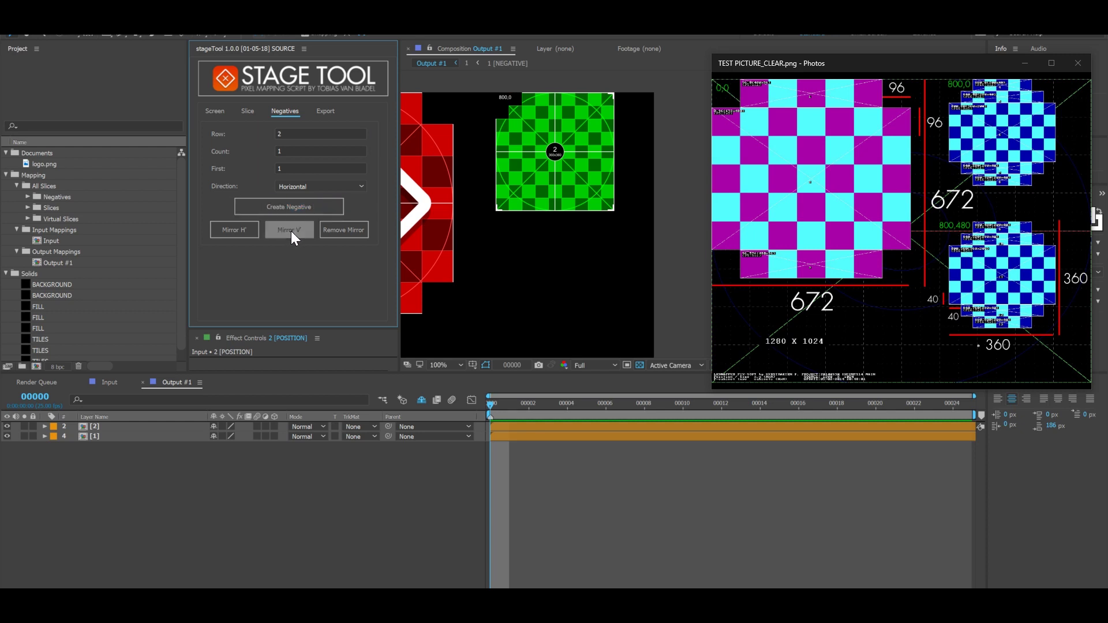
pyautogui.click(234, 231)
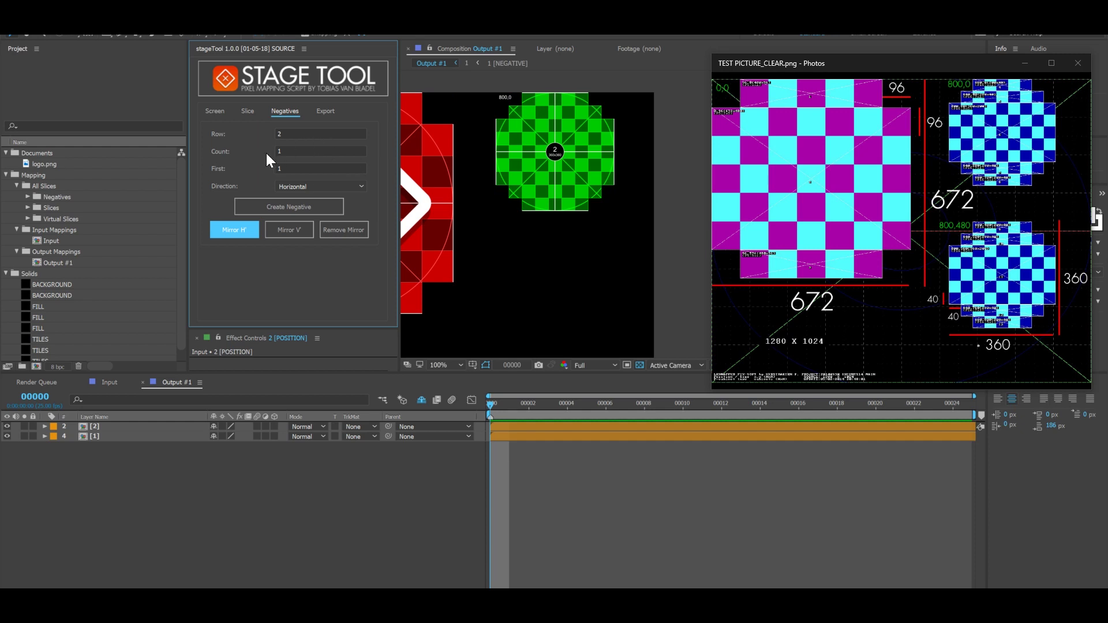
pyautogui.click(247, 113)
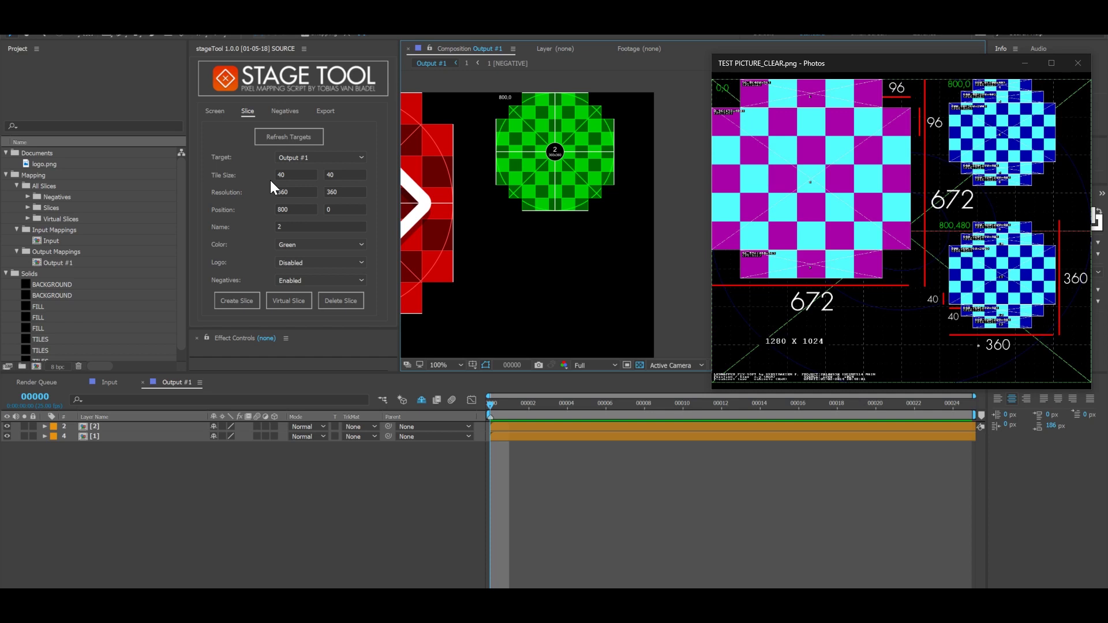
# Name the next slice 3, colour it Purple, set vertical position 480, and create it
pyautogui.click(294, 226)
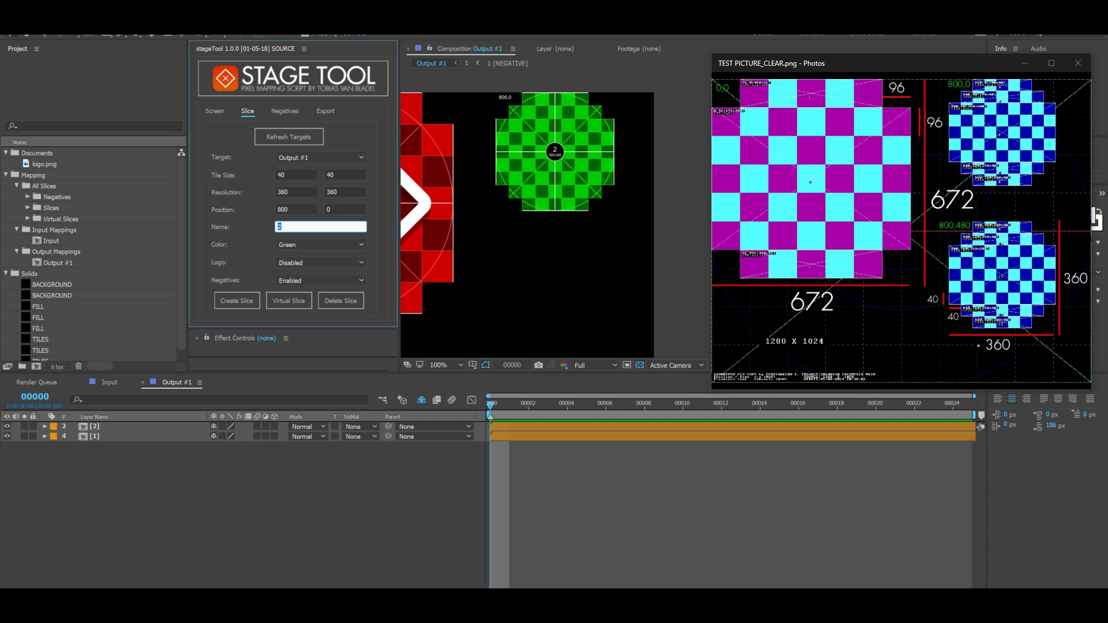
pyautogui.write('3')
pyautogui.press('Return')
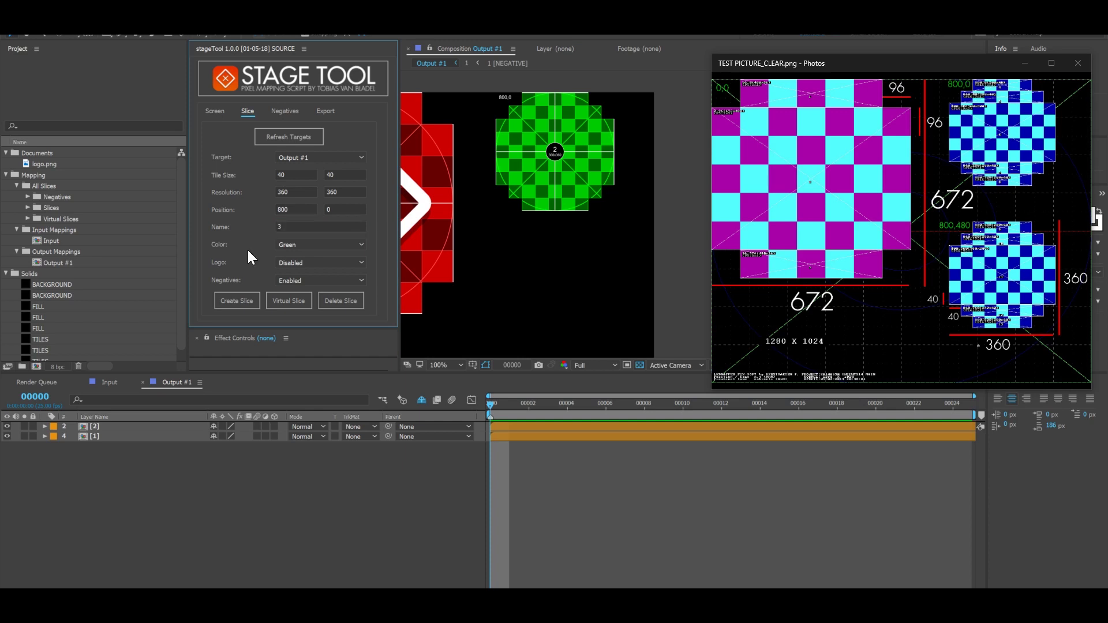
pyautogui.click(294, 247)
pyautogui.click(287, 322)
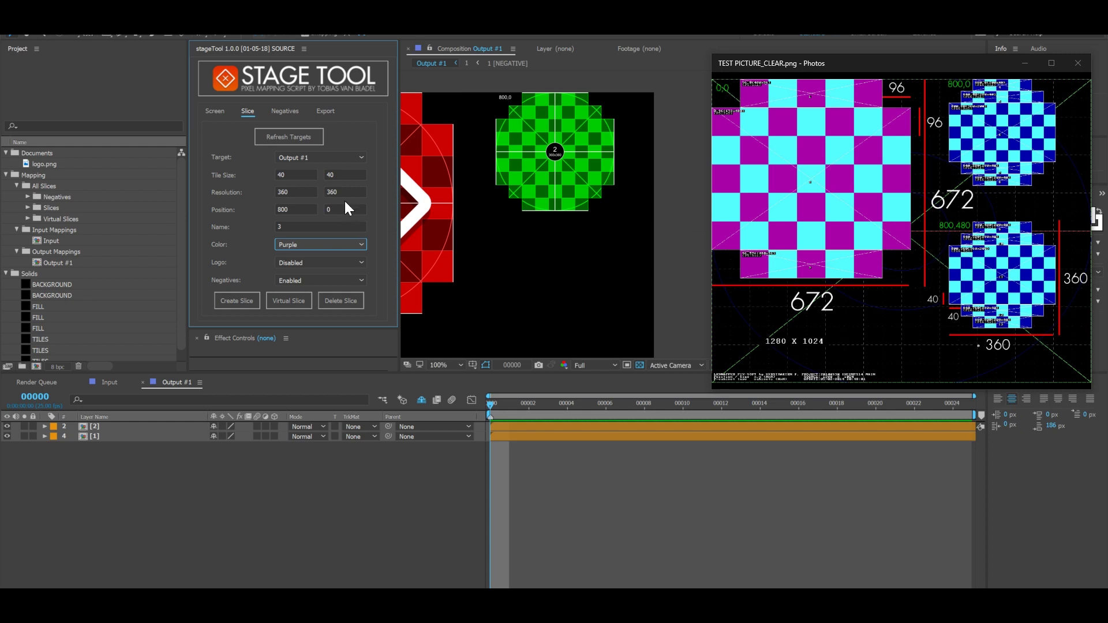
pyautogui.click(331, 208)
pyautogui.write('480')
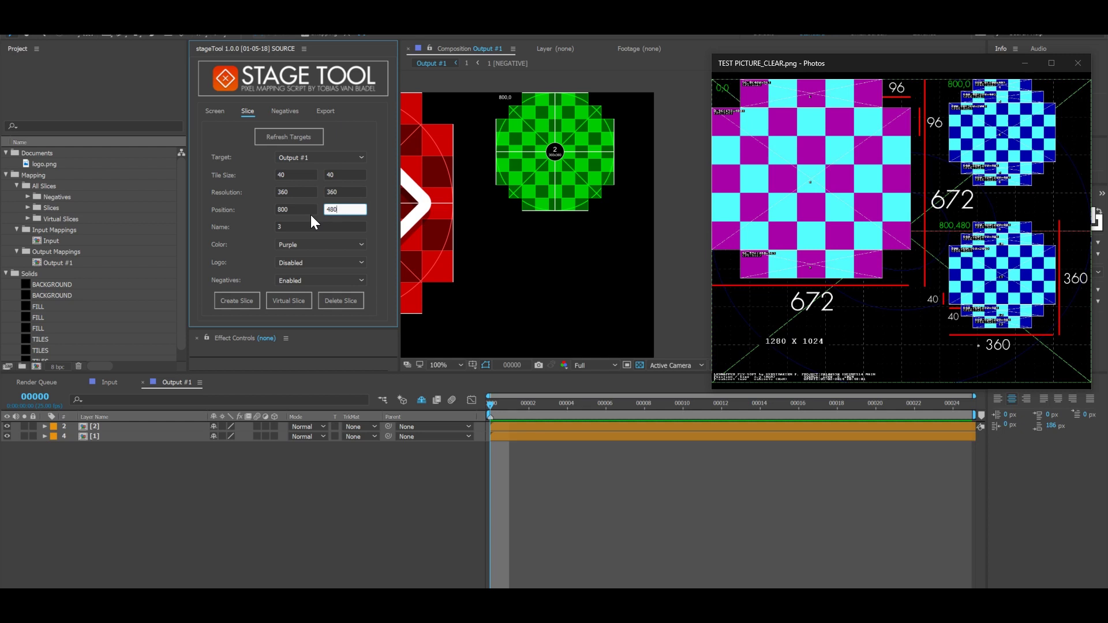
pyautogui.click(254, 302)
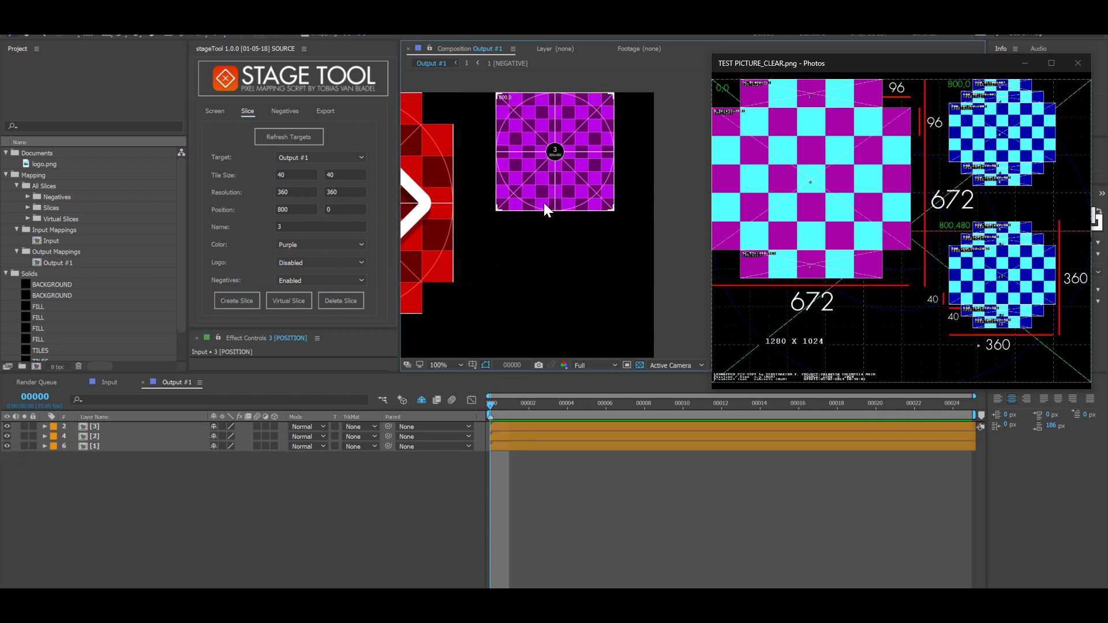
# Move slice 3 below the green slice to Position 800, 480, then show Stage Tool's Negatives settings
pyautogui.scroll(2, 545, 163)
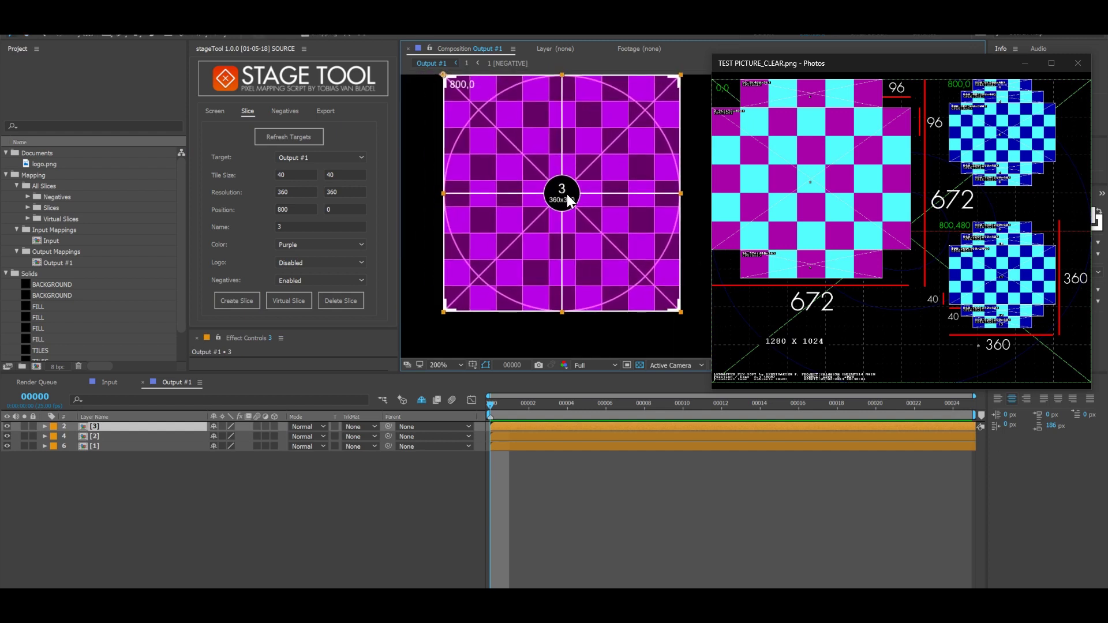
pyautogui.moveTo(572, 310)
pyautogui.mouseDown()
pyautogui.moveTo(512, 223)
pyautogui.moveTo(464, 209)
pyautogui.mouseUp()
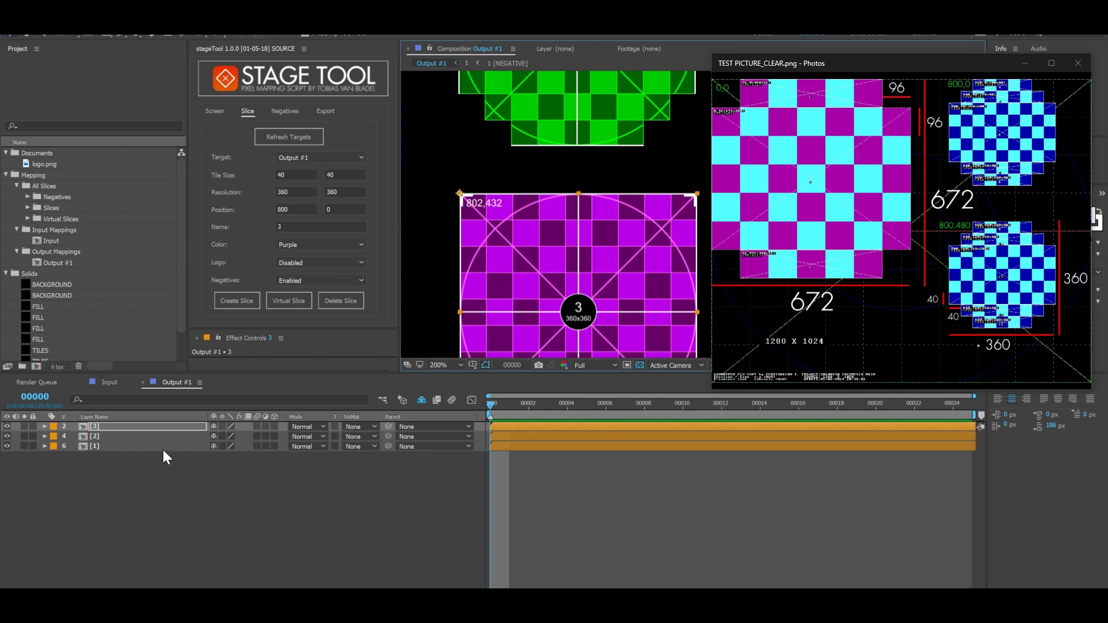
pyautogui.press('p')
pyautogui.click(219, 437)
pyautogui.write('800')
pyautogui.press('Return')
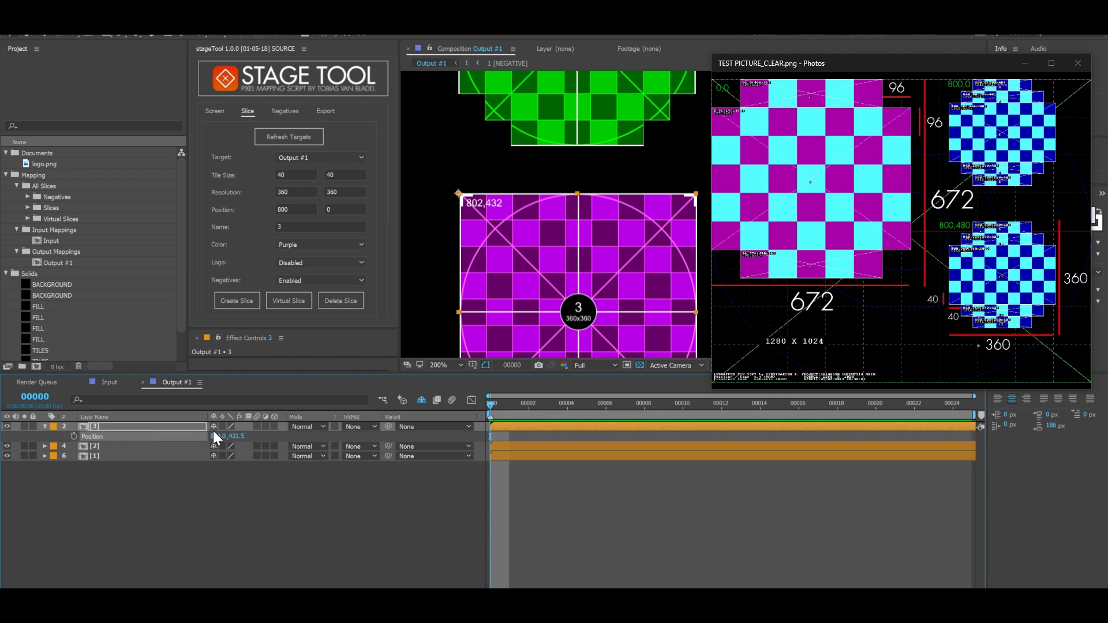
pyautogui.click(239, 436)
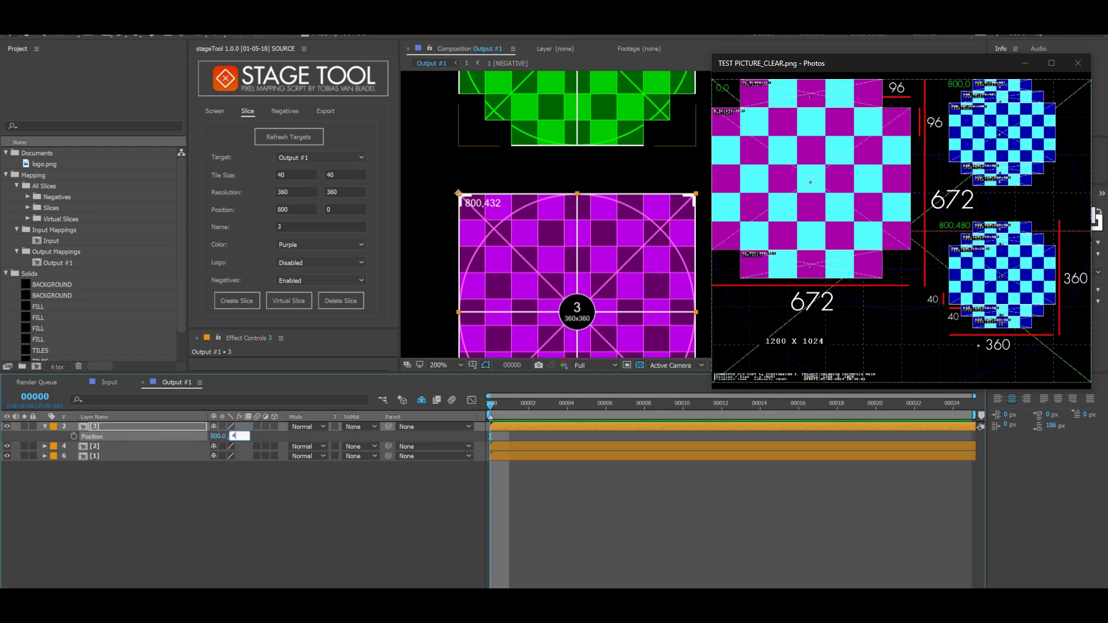
pyautogui.write('30')
pyautogui.press('Return')
pyautogui.scroll(-2, 626, 196)
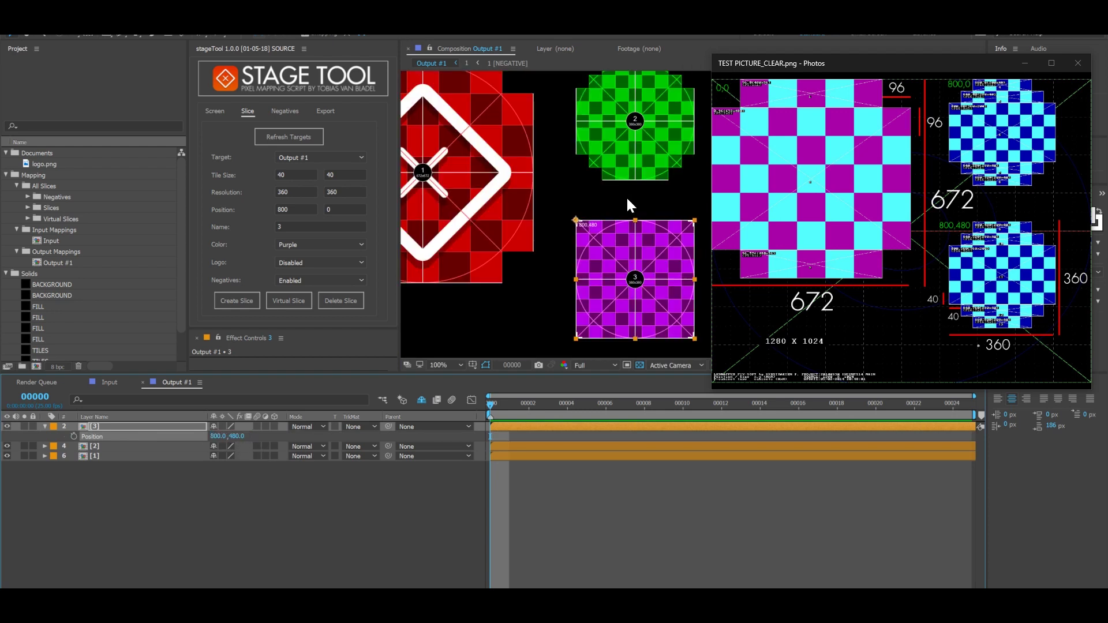
pyautogui.scroll(1, 609, 329)
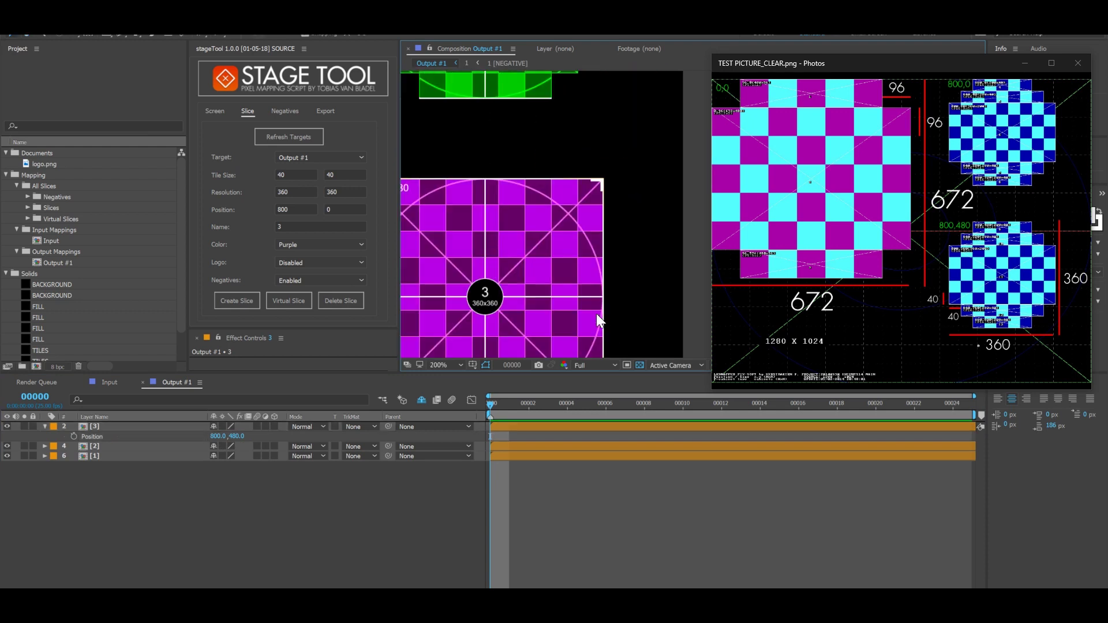
pyautogui.scroll(1, 672, 258)
pyautogui.click(277, 111)
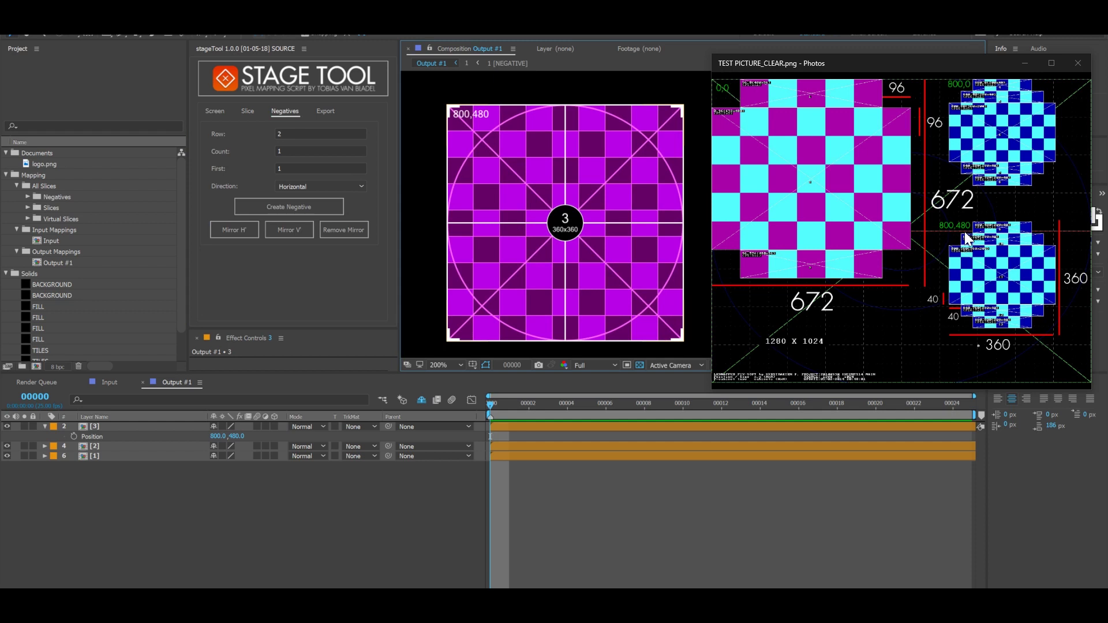
# Cut a negative into slice 3 with Row 1, Count 2
pyautogui.doubleClick(292, 135)
pyautogui.write('1')
pyautogui.press('Tab')
pyautogui.write('2')
pyautogui.click(280, 206)
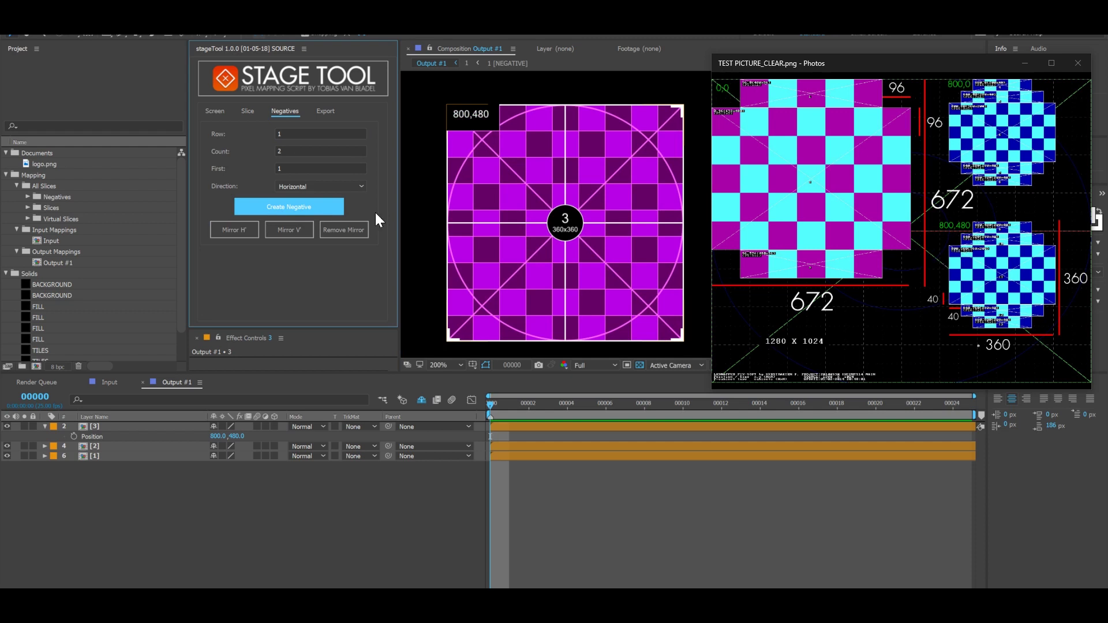
# Cut a second negative with Row 2, Count 1, and mirror the negatives vertically
pyautogui.doubleClick(293, 134)
pyautogui.write('2')
pyautogui.press('Tab')
pyautogui.write('1')
pyautogui.click(299, 206)
pyautogui.click(289, 229)
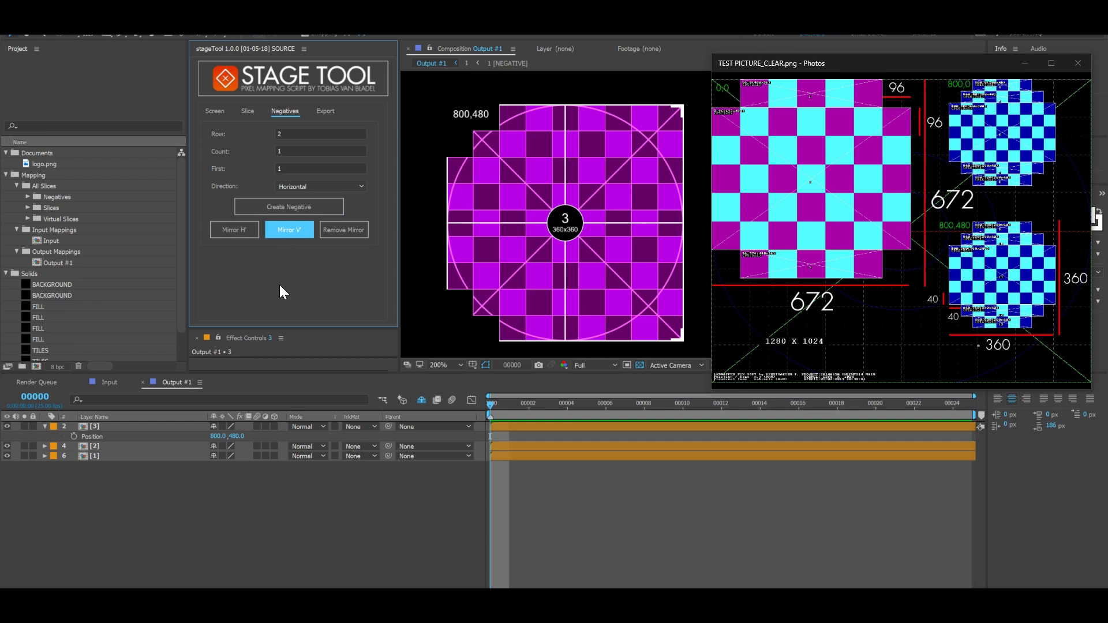
pyautogui.scroll(-1, 432, 328)
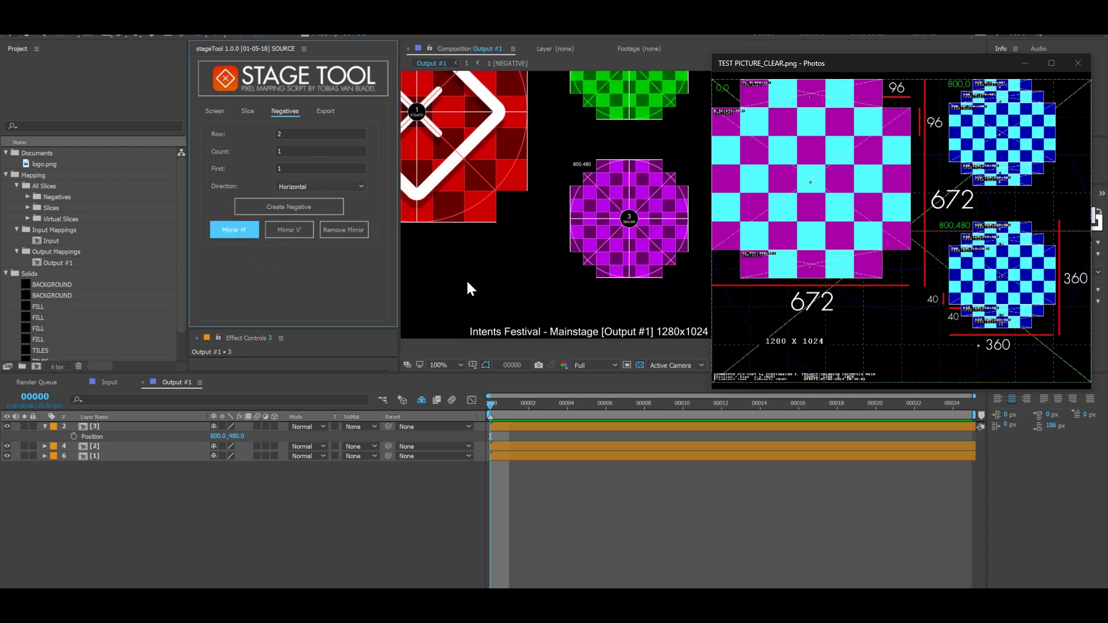
pyautogui.moveTo(466, 279); pyautogui.dragTo(488, 321)
pyautogui.scroll(-1, 490, 279)
pyautogui.moveTo(490, 279); pyautogui.dragTo(458, 268)
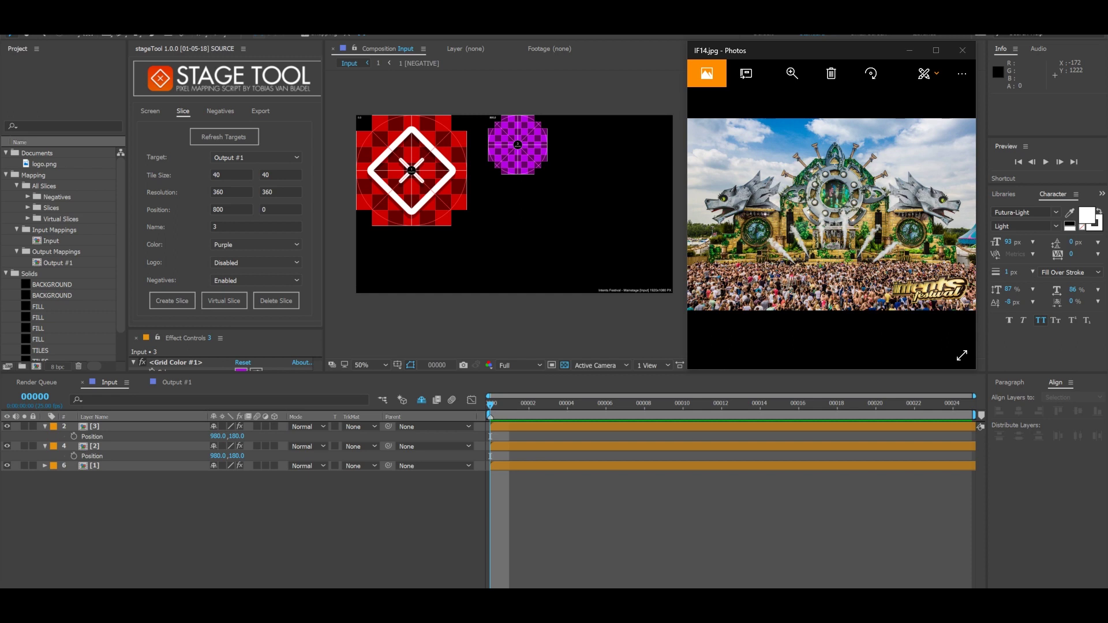
# Centre the red slice [1], align purple slice [3] right and green slice [2] left
pyautogui.click(404, 212)
pyautogui.moveTo(430, 150); pyautogui.dragTo(532, 150)
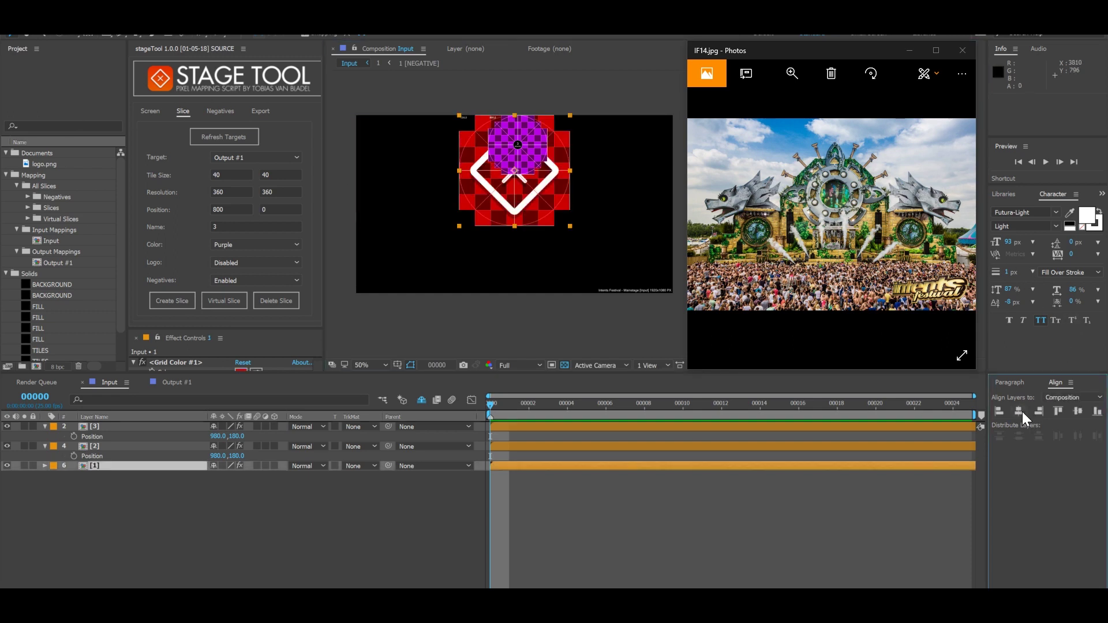
pyautogui.click(108, 426)
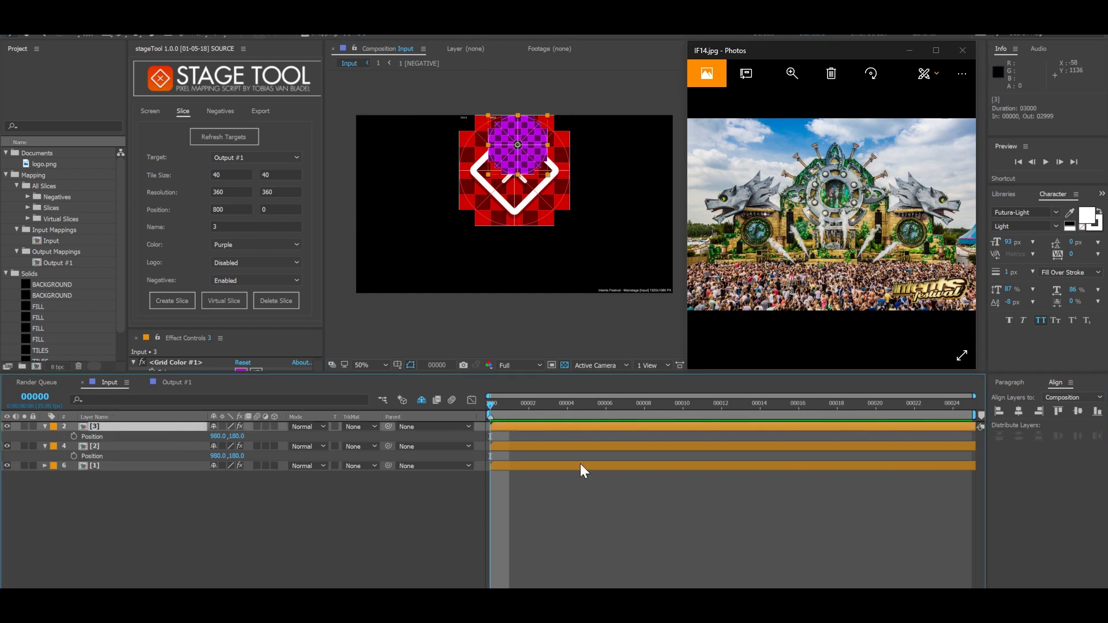
pyautogui.click(1040, 411)
pyautogui.click(112, 446)
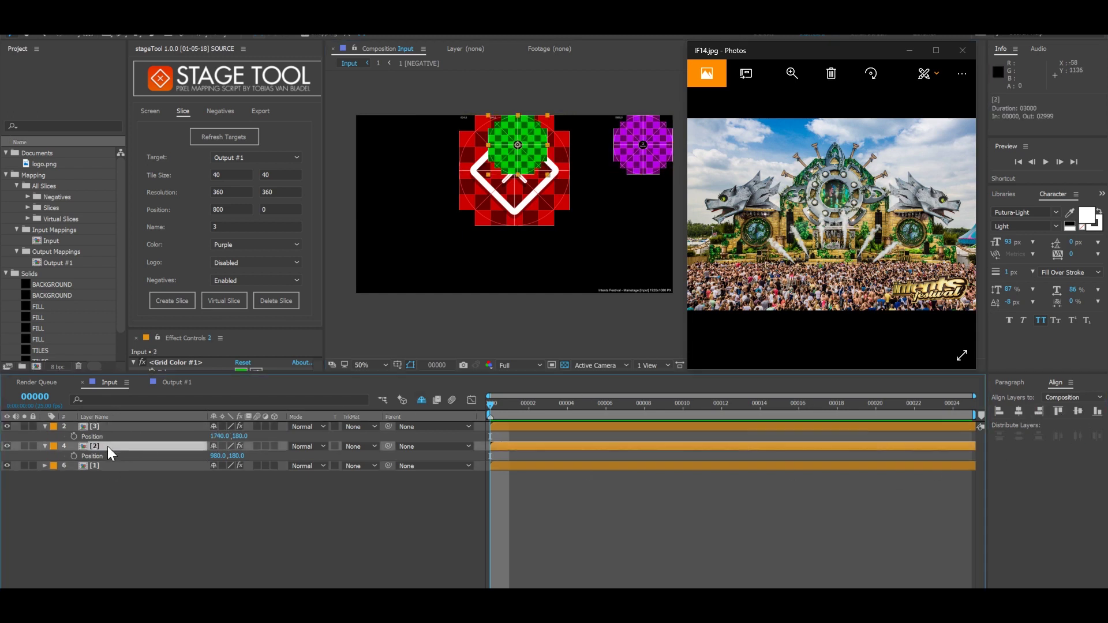
pyautogui.click(1000, 411)
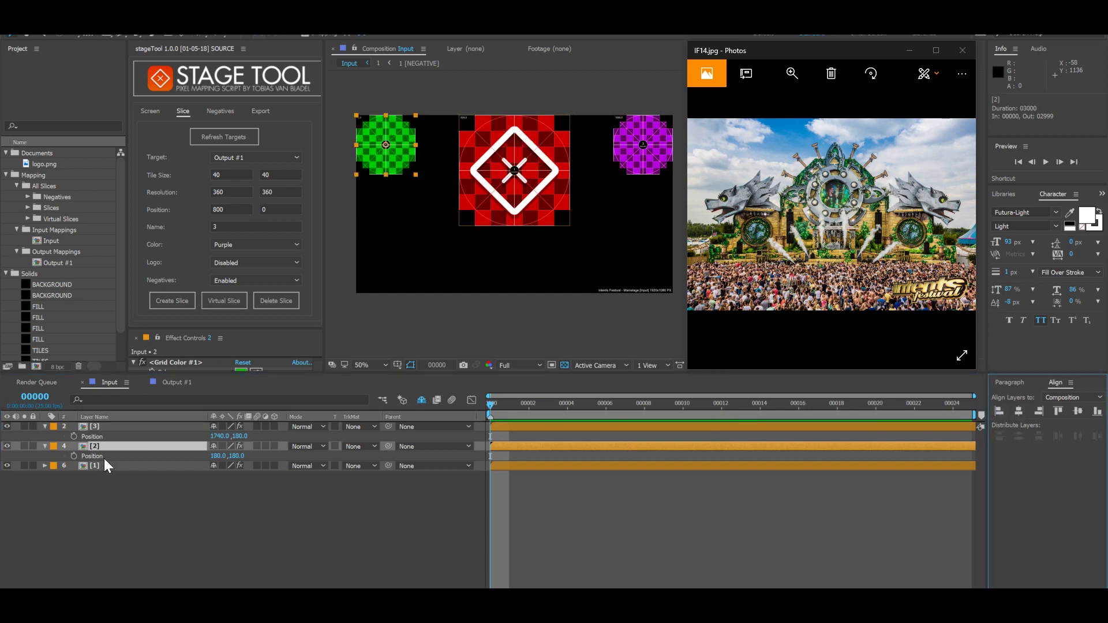
# Lower the green and purple slices together to Position Y 847
pyautogui.keyDown('shift'); pyautogui.click(103, 427); pyautogui.keyUp('shift')
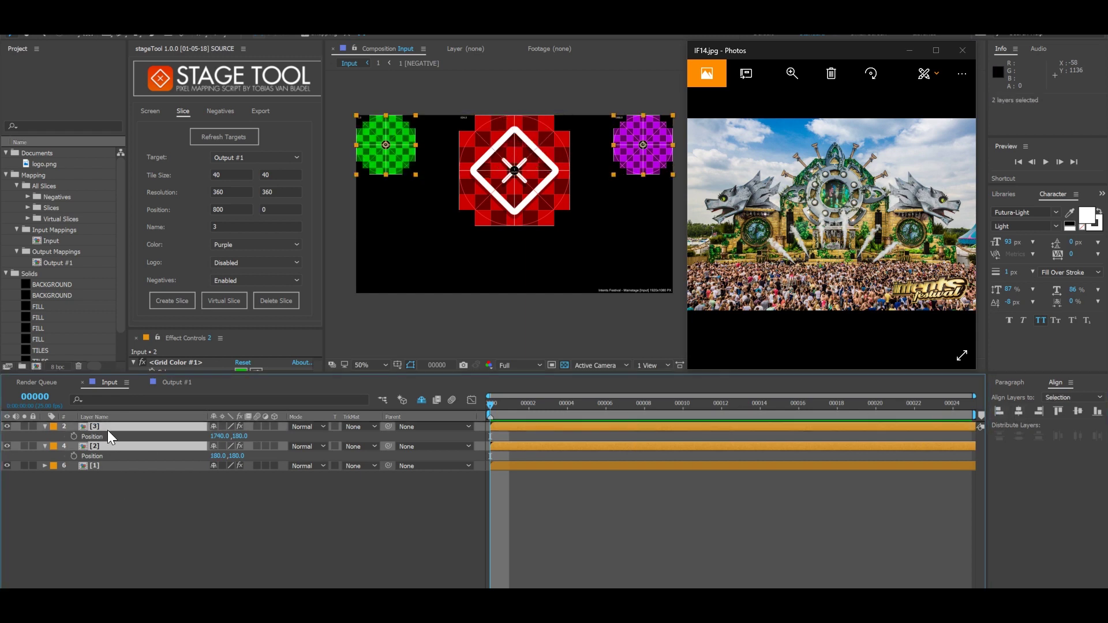
pyautogui.moveTo(239, 436); pyautogui.dragTo(586, 427)
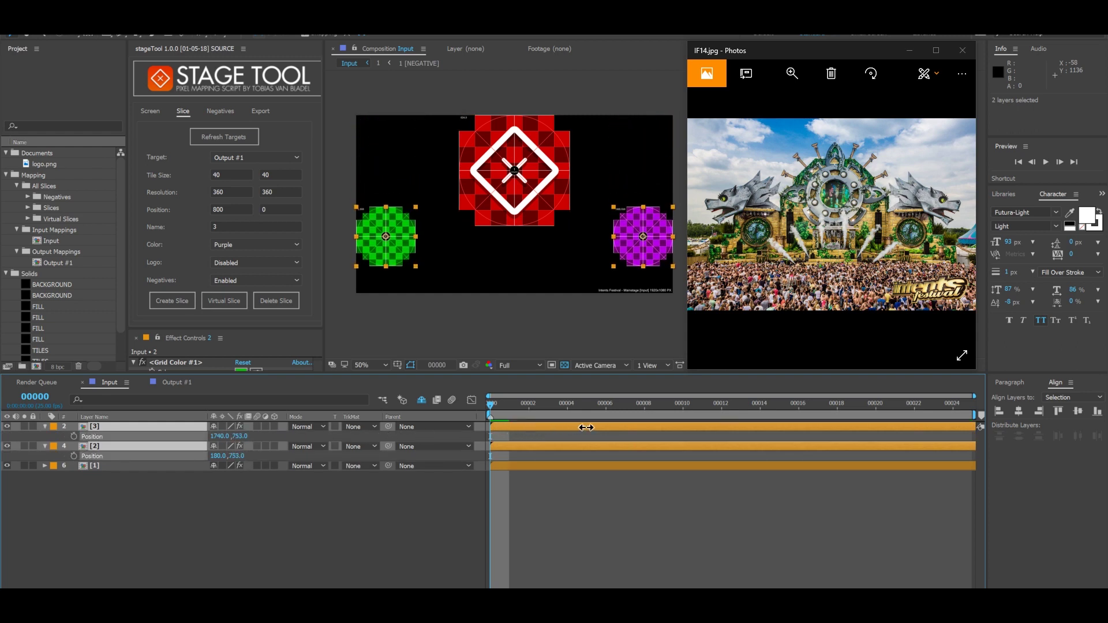
pyautogui.moveTo(586, 427); pyautogui.dragTo(638, 427)
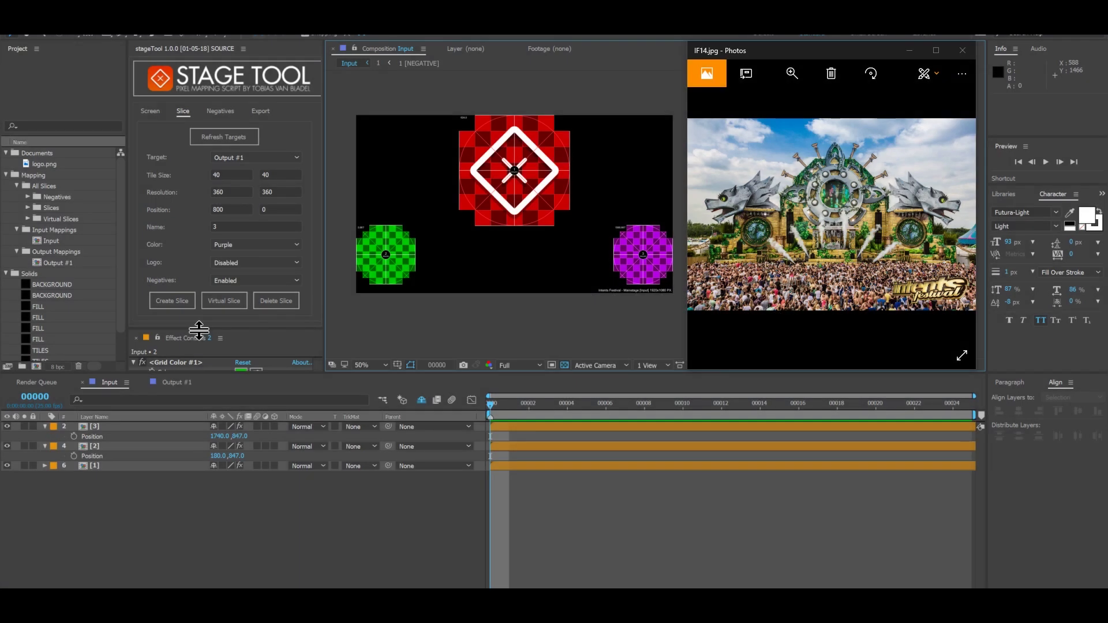
# Adjust the red slice's Logo Size and rotate it to 35 degrees, undoing a trial scale of 130
pyautogui.moveTo(198, 331); pyautogui.dragTo(212, 124)
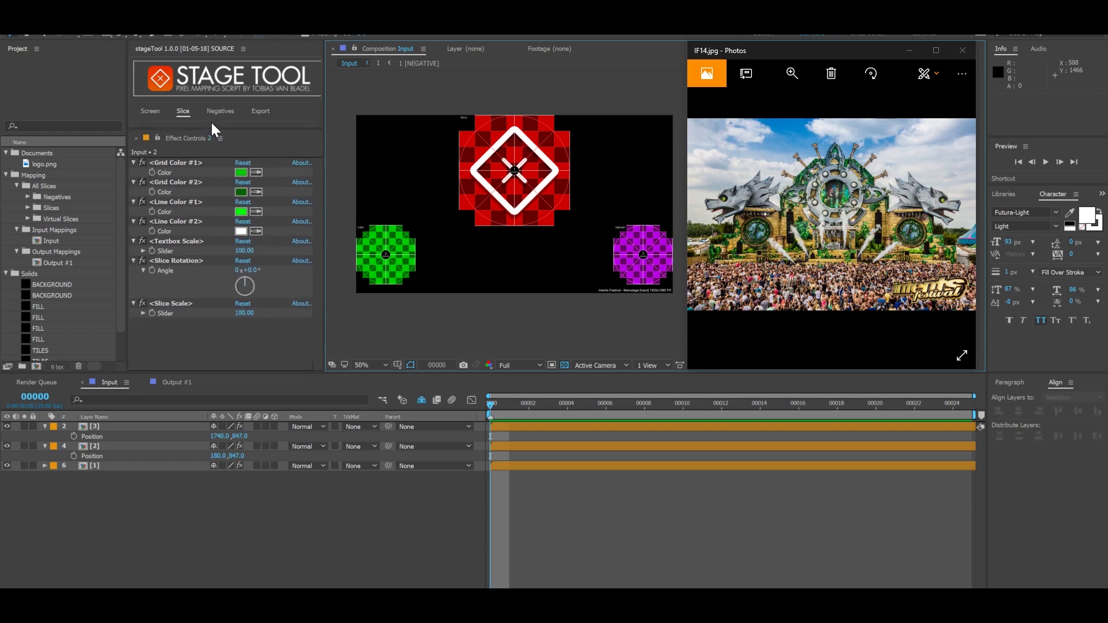
pyautogui.click(131, 466)
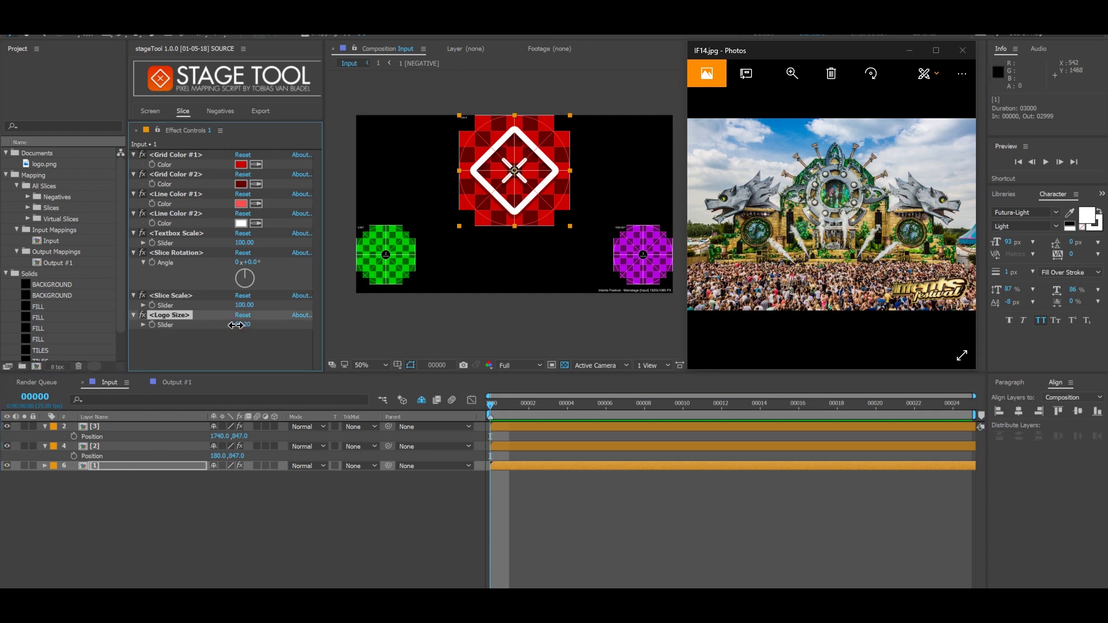
pyautogui.moveTo(241, 325); pyautogui.dragTo(233, 326)
pyautogui.click(215, 342)
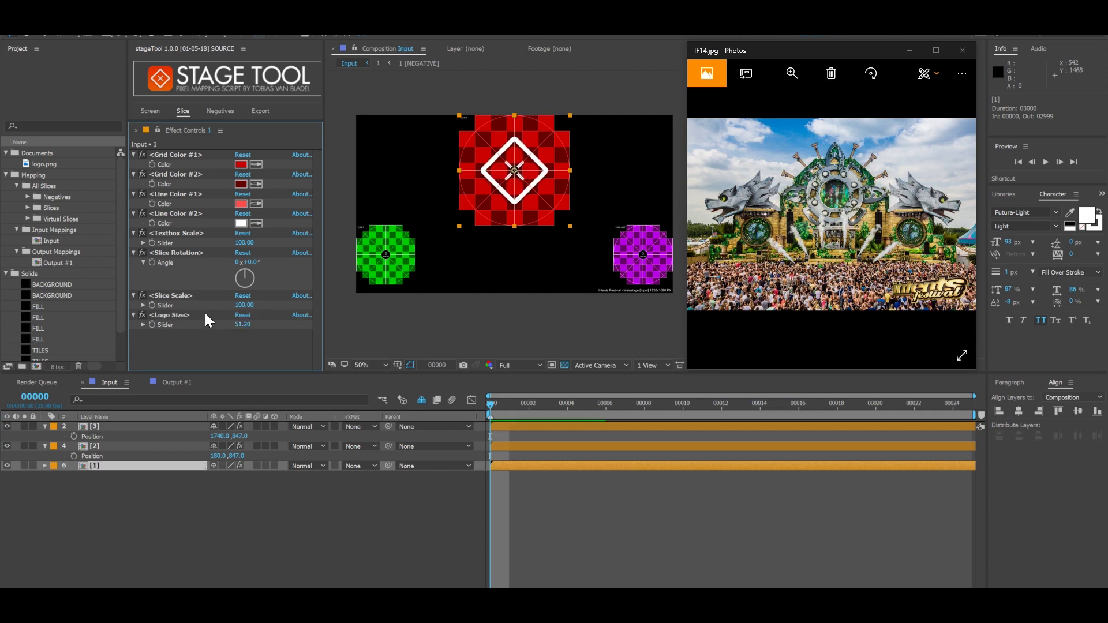
pyautogui.moveTo(243, 305); pyautogui.dragTo(261, 306)
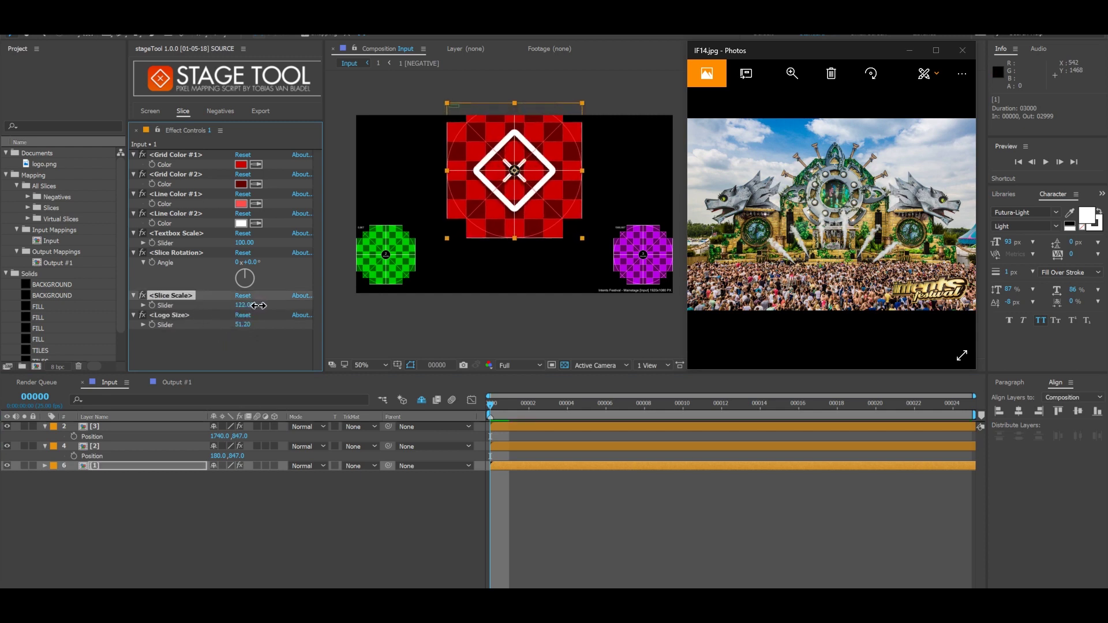
pyautogui.hotkey('ctrl', 'z')
pyautogui.moveTo(254, 263)
pyautogui.mouseDown()
pyautogui.moveTo(280, 264)
pyautogui.moveTo(254, 264)
pyautogui.moveTo(268, 242)
pyautogui.moveTo(338, 242)
pyautogui.mouseUp()
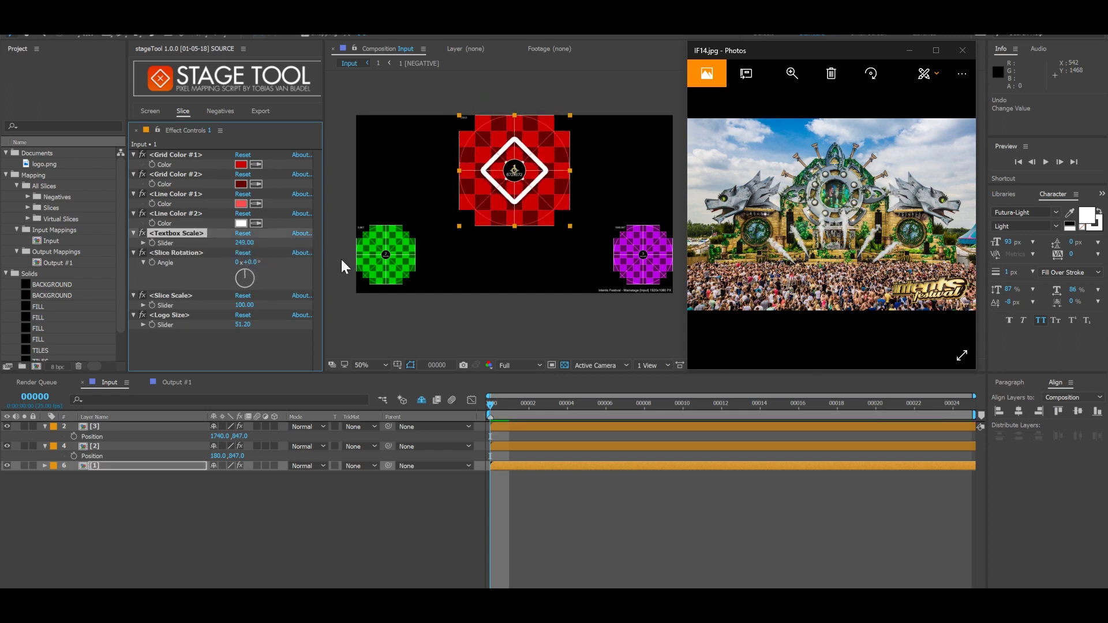
pyautogui.click(405, 342)
# Try a magenta Grid Color #1, then cancel to keep the red grid
pyautogui.click(240, 165)
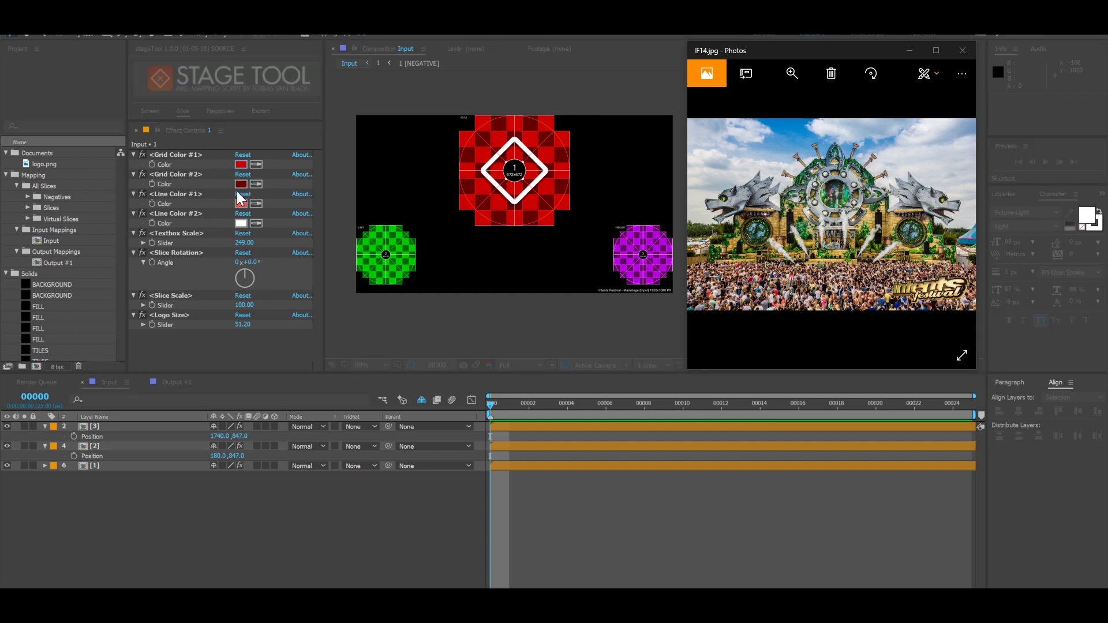
pyautogui.moveTo(93, 12); pyautogui.dragTo(268, 227)
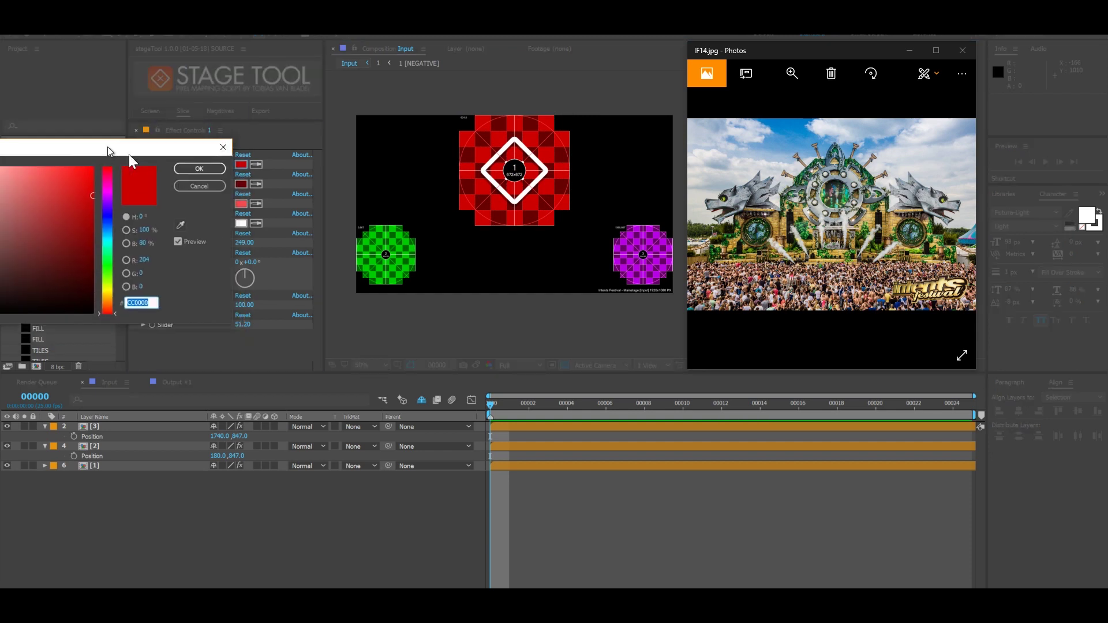
pyautogui.click(282, 272)
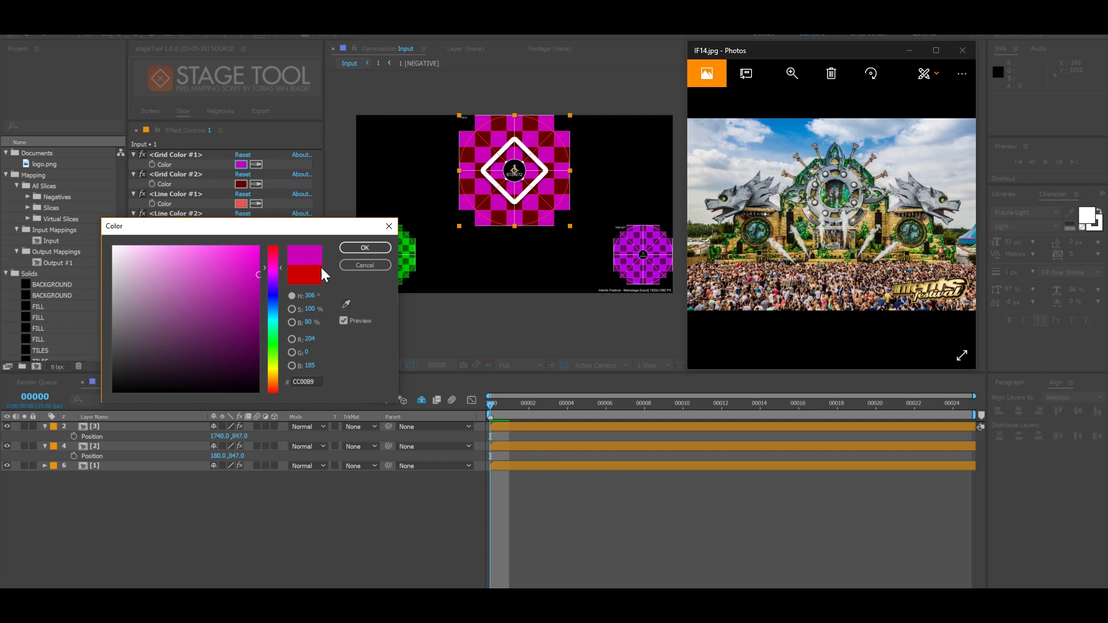
pyautogui.click(365, 247)
pyautogui.click(455, 332)
pyautogui.hotkey('ctrl', 'z')
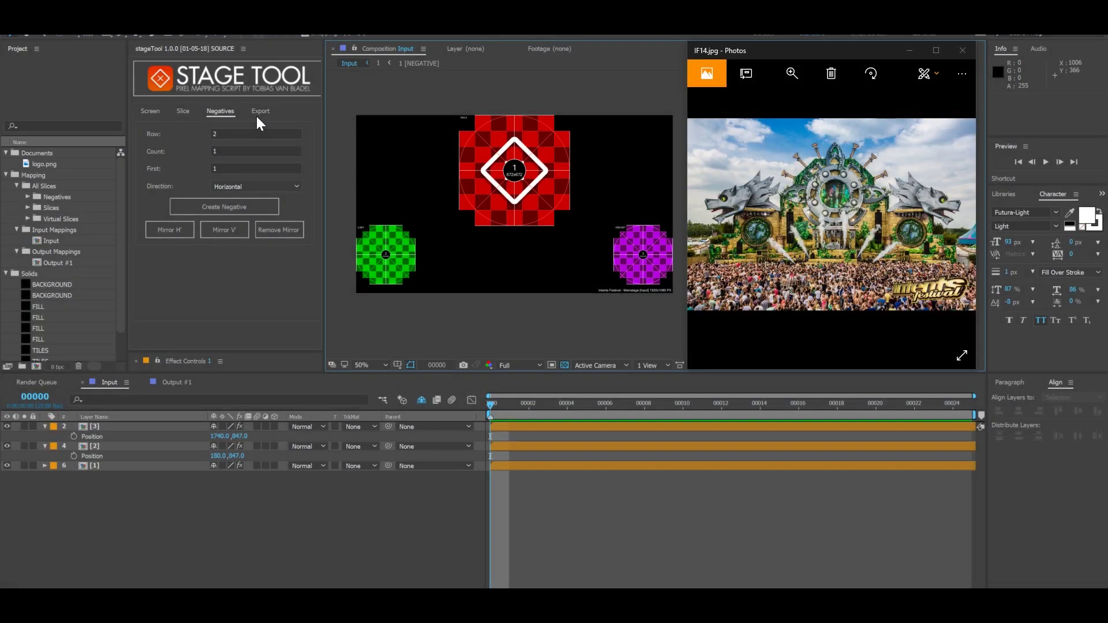
# Rename the Stage Tool export from Event to IF14
pyautogui.click(407, 283)
pyautogui.click(332, 148)
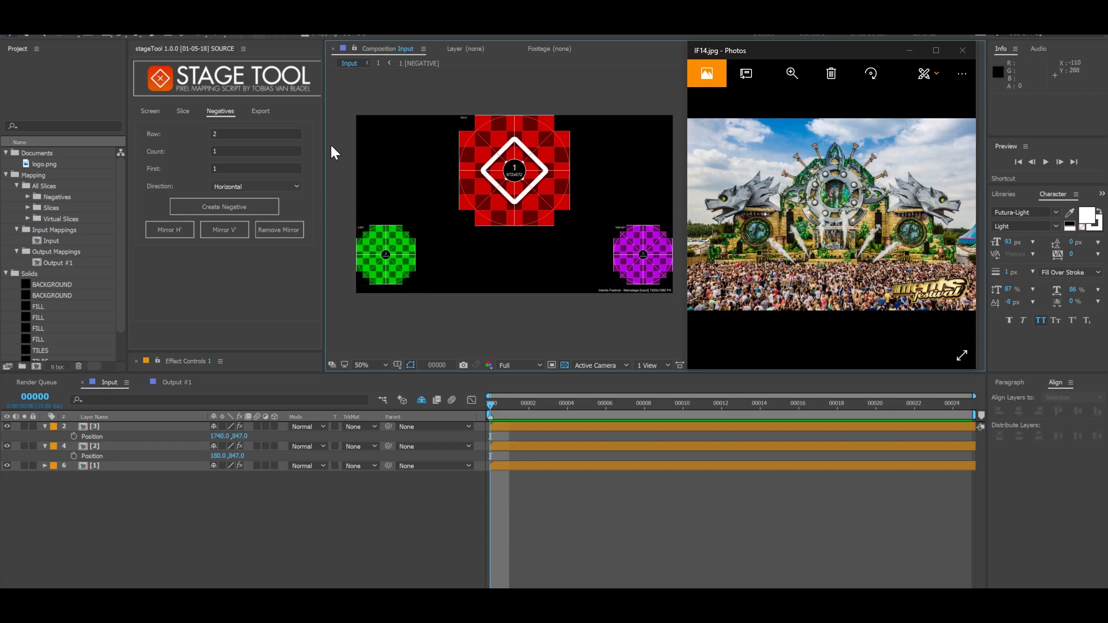
pyautogui.click(261, 112)
pyautogui.click(246, 134)
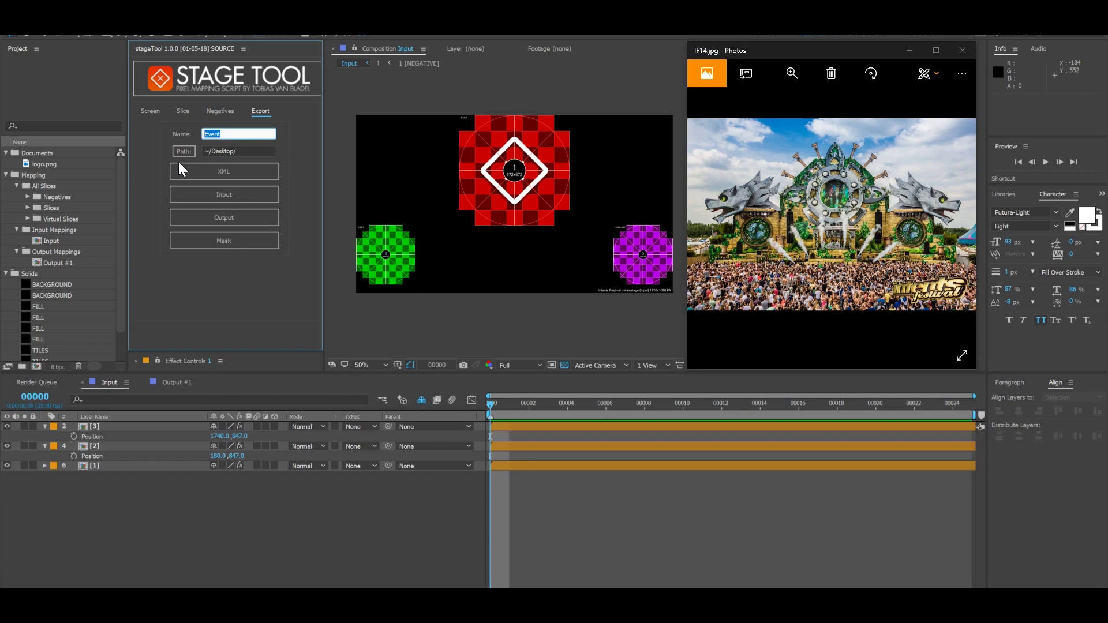
pyautogui.write('IF14')
# Set the export path to D:\INTENTS FESTIVAL 2014
pyautogui.click(191, 152)
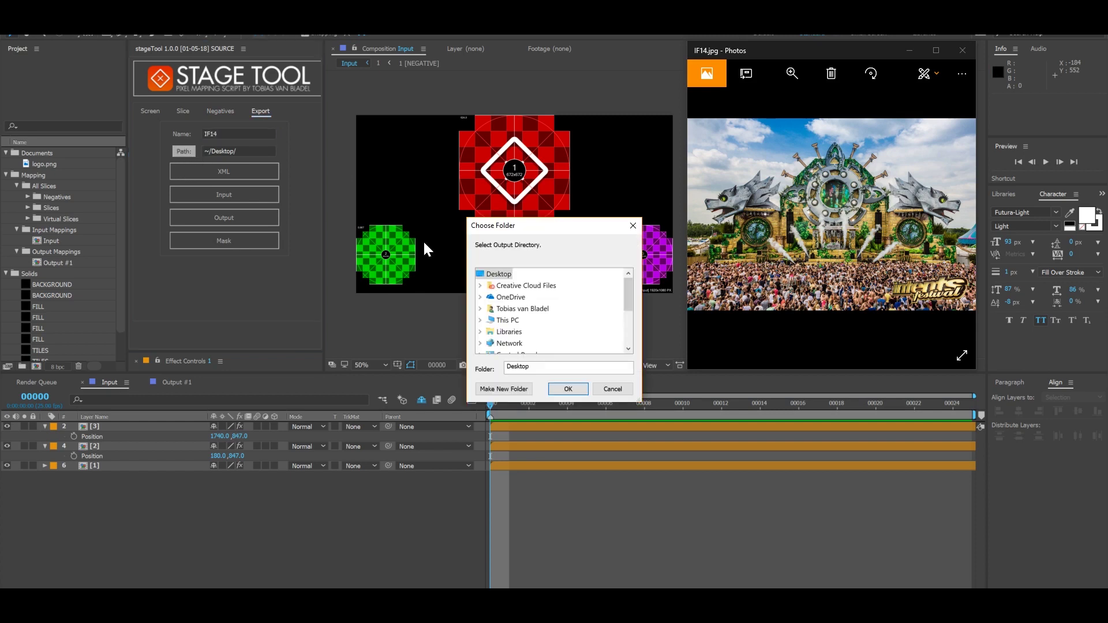
pyautogui.click(522, 319)
pyautogui.scroll(-1, 549, 329)
pyautogui.doubleClick(520, 344)
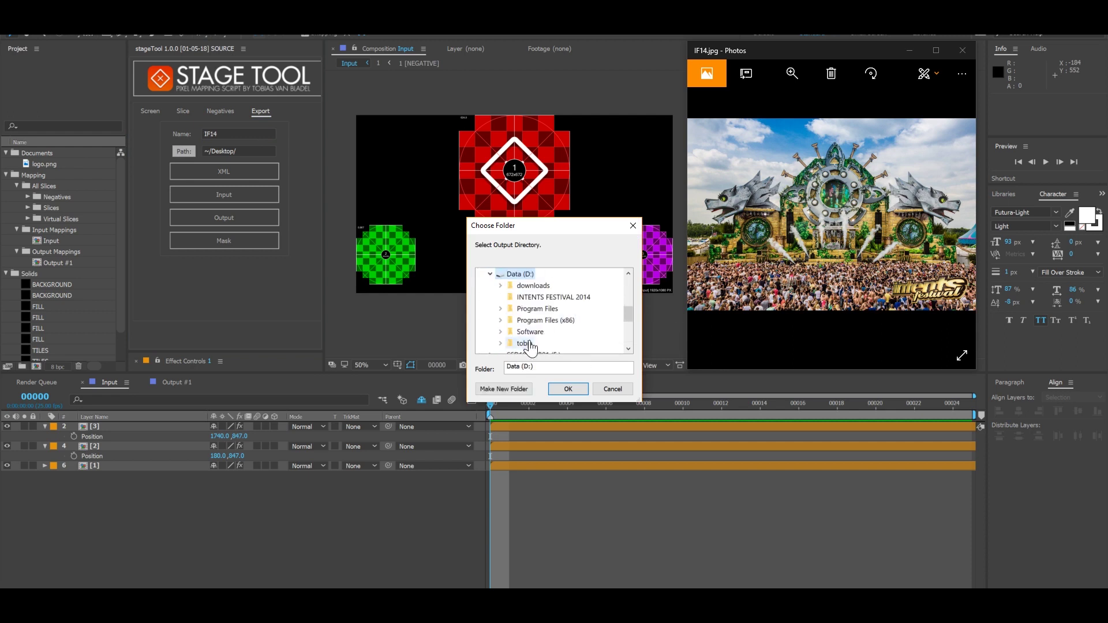
pyautogui.click(554, 297)
pyautogui.click(573, 389)
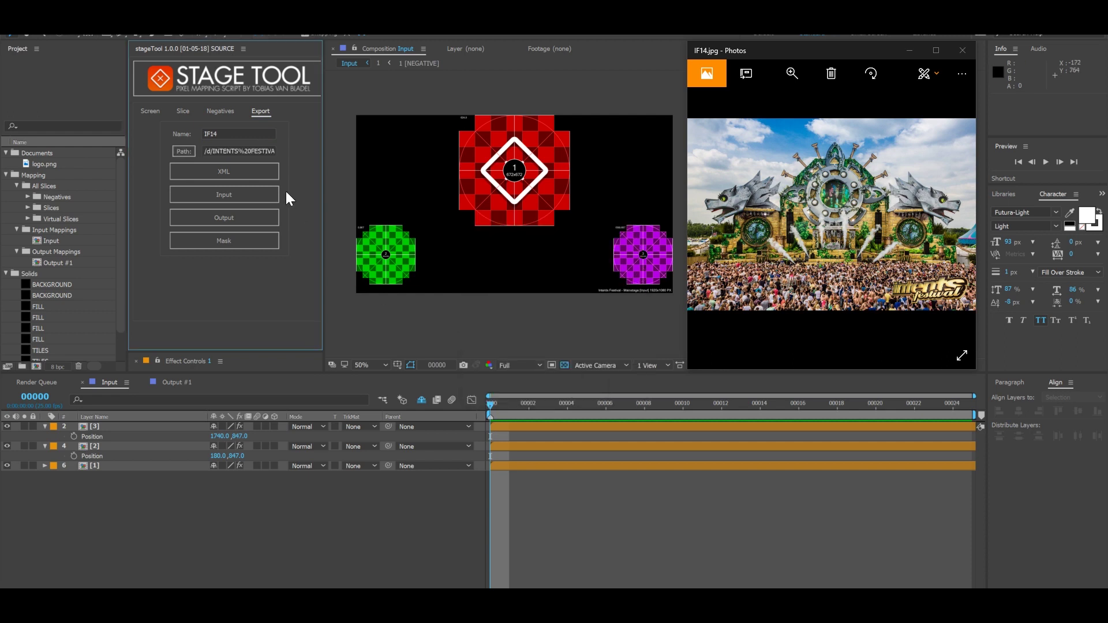
# Export the layout as XML, Input, Output and Mask files
pyautogui.click(233, 173)
pyautogui.click(241, 195)
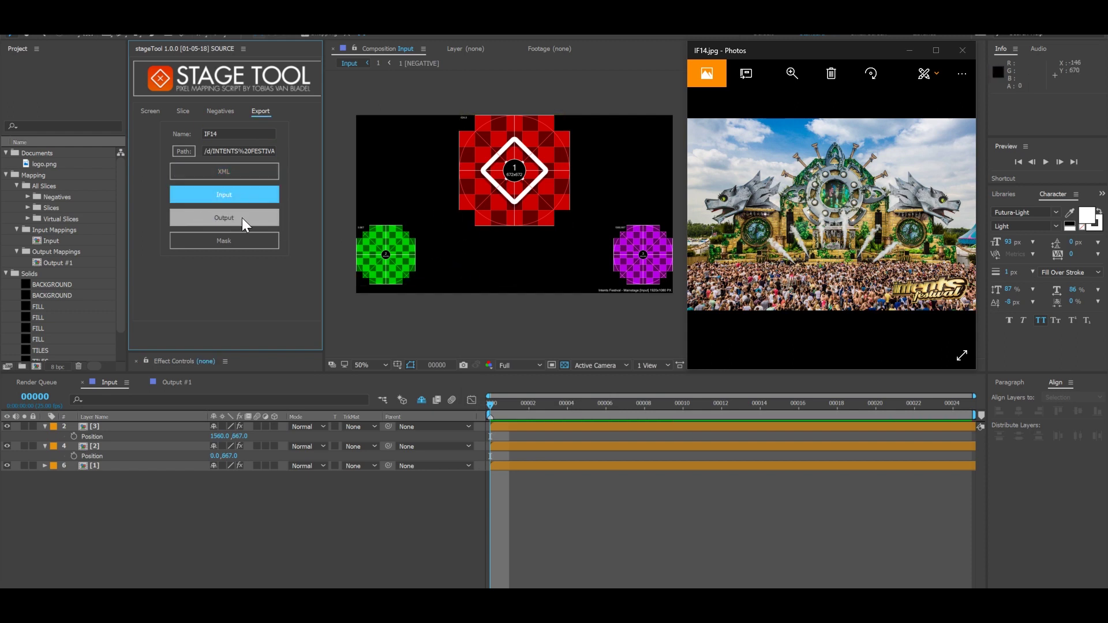
pyautogui.click(228, 217)
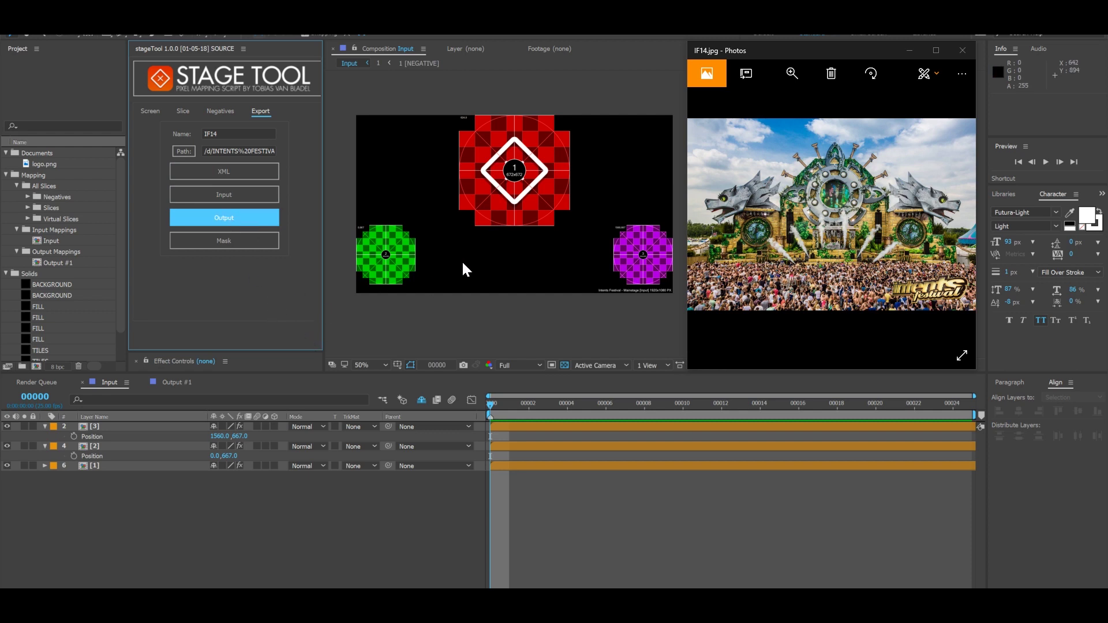
pyautogui.click(244, 246)
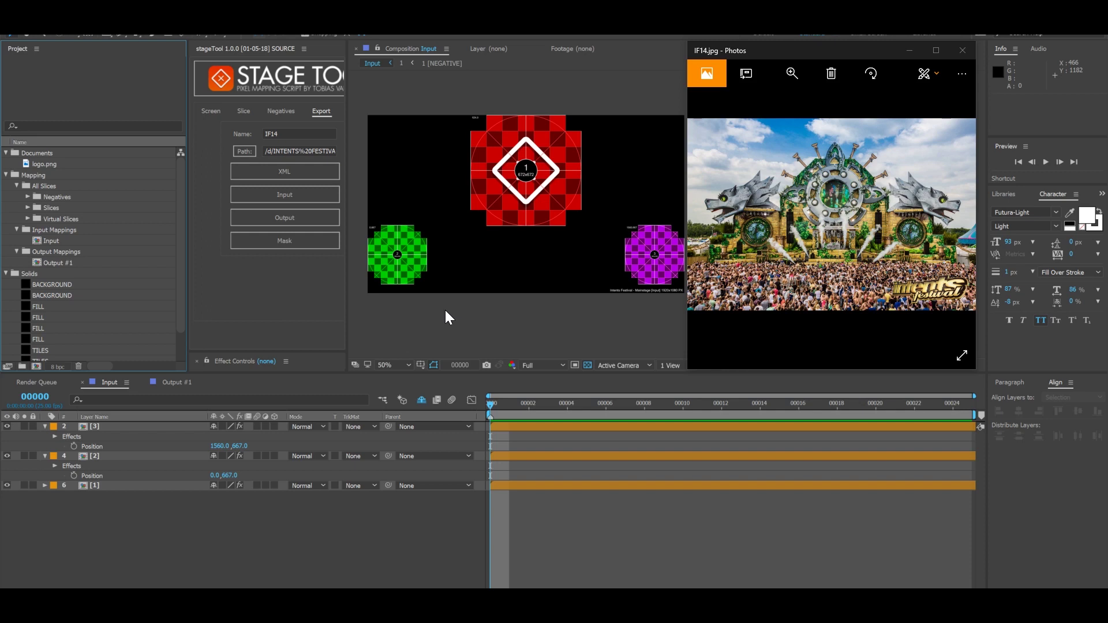
# Draw a rectangular Mask 1 over green slice layer [2], cropping its right side
pyautogui.click(422, 275)
pyautogui.moveTo(432, 314); pyautogui.dragTo(475, 315)
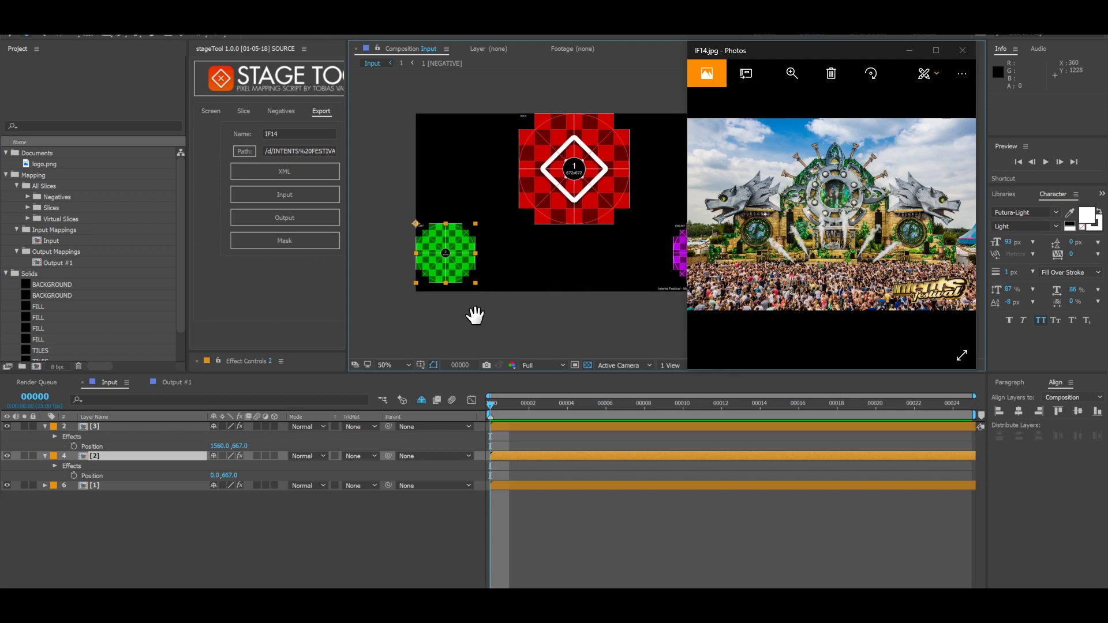
pyautogui.scroll(3, 475, 315)
pyautogui.scroll(-1, 475, 315)
pyautogui.press('q')
pyautogui.moveTo(607, 239); pyautogui.dragTo(467, 125)
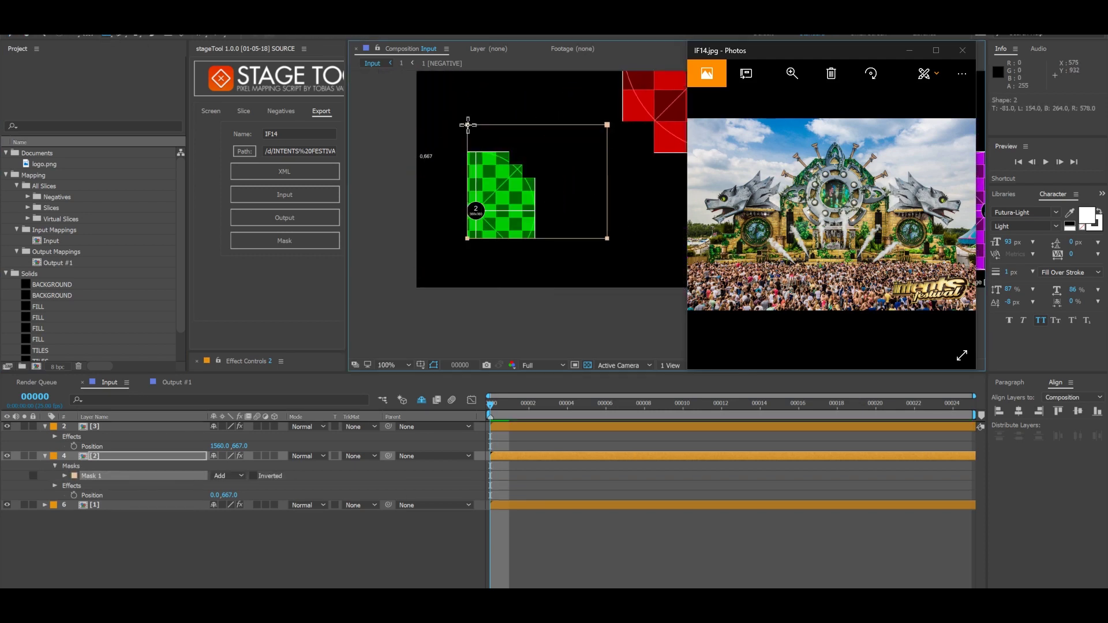
pyautogui.press('v')
pyautogui.click(524, 339)
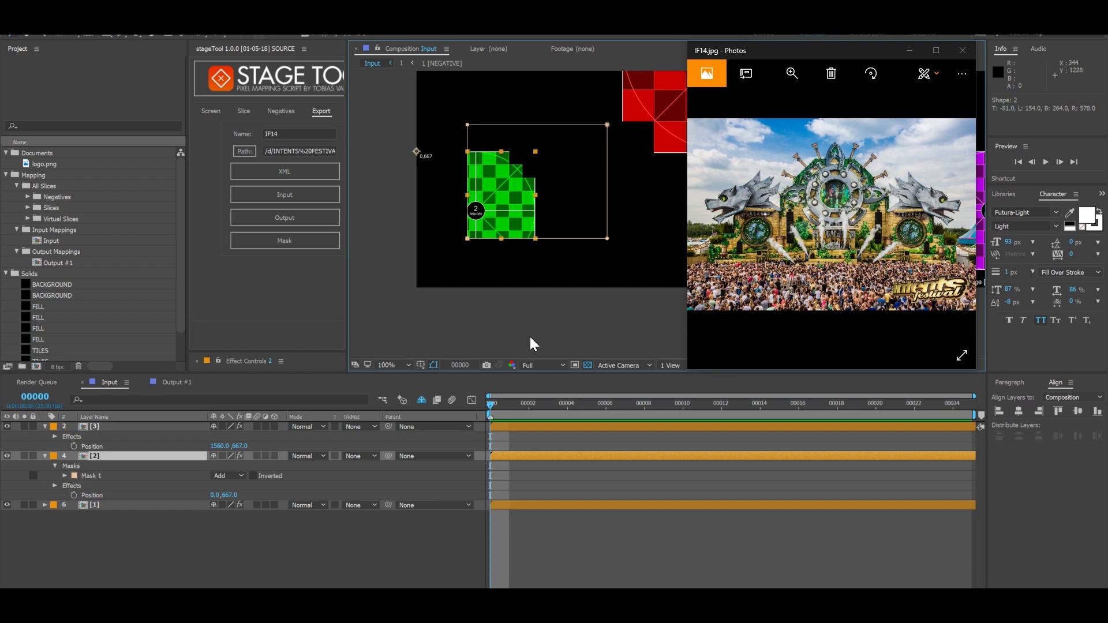
pyautogui.click(530, 336)
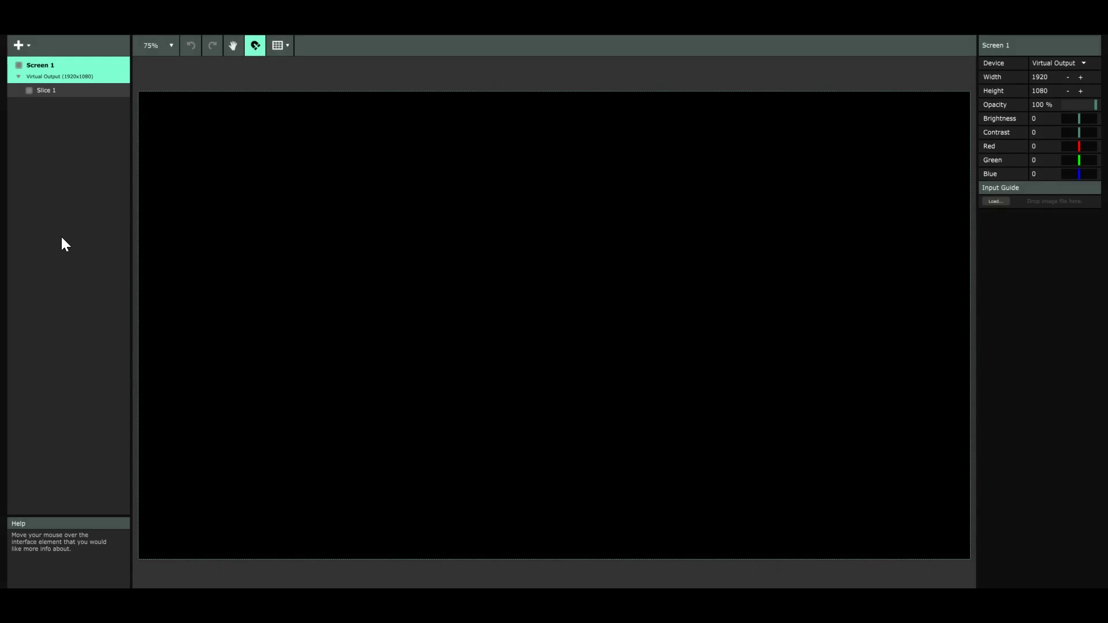
# Load preset IF14 from Data (D:) > INTENTS FESTIVAL 2014 into Advanced Output
pyautogui.click(120, 41)
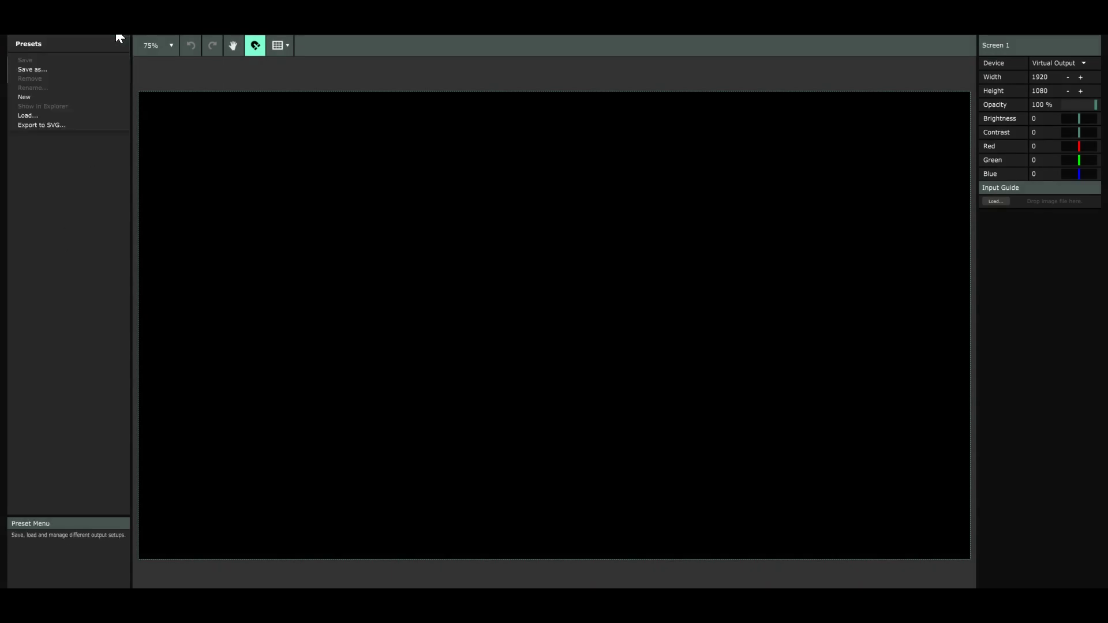
pyautogui.click(36, 117)
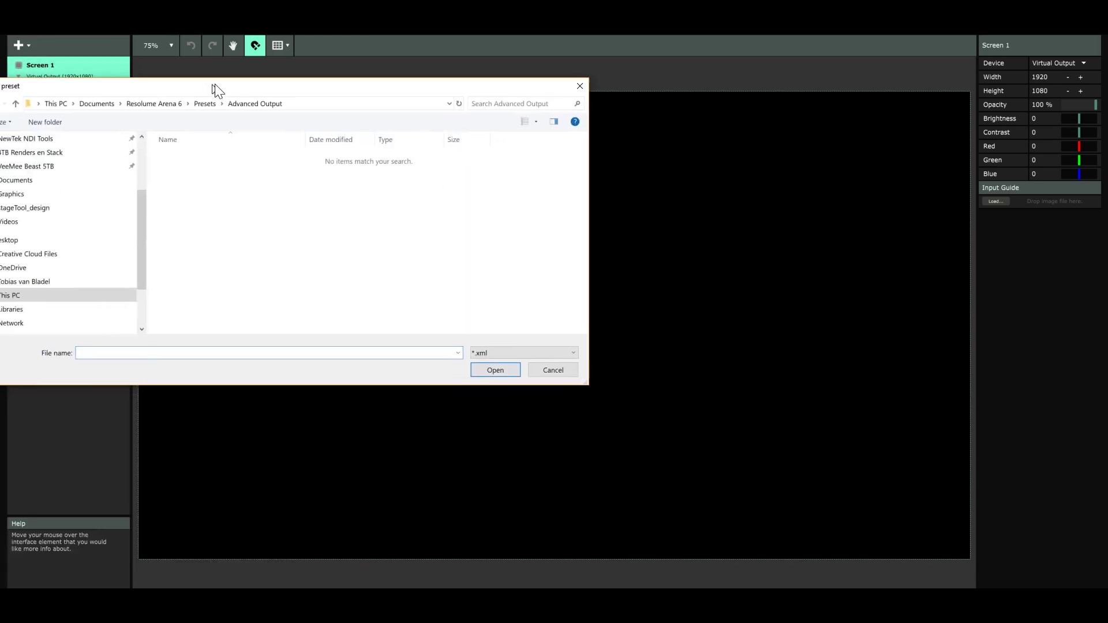
pyautogui.click(219, 300)
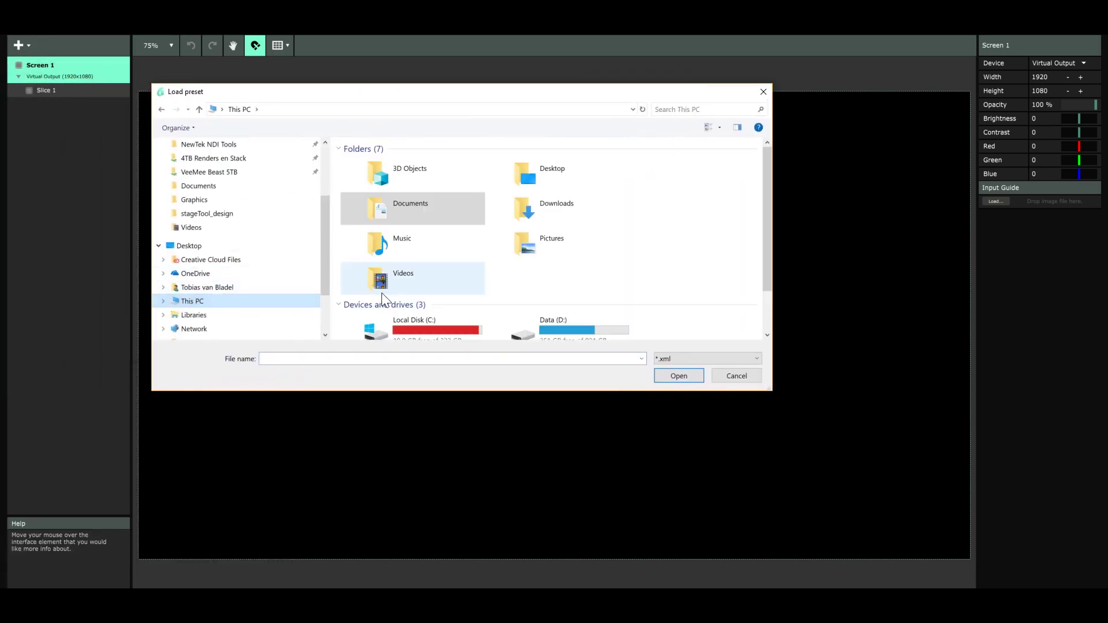
pyautogui.scroll(-2, 565, 295)
pyautogui.doubleClick(581, 291)
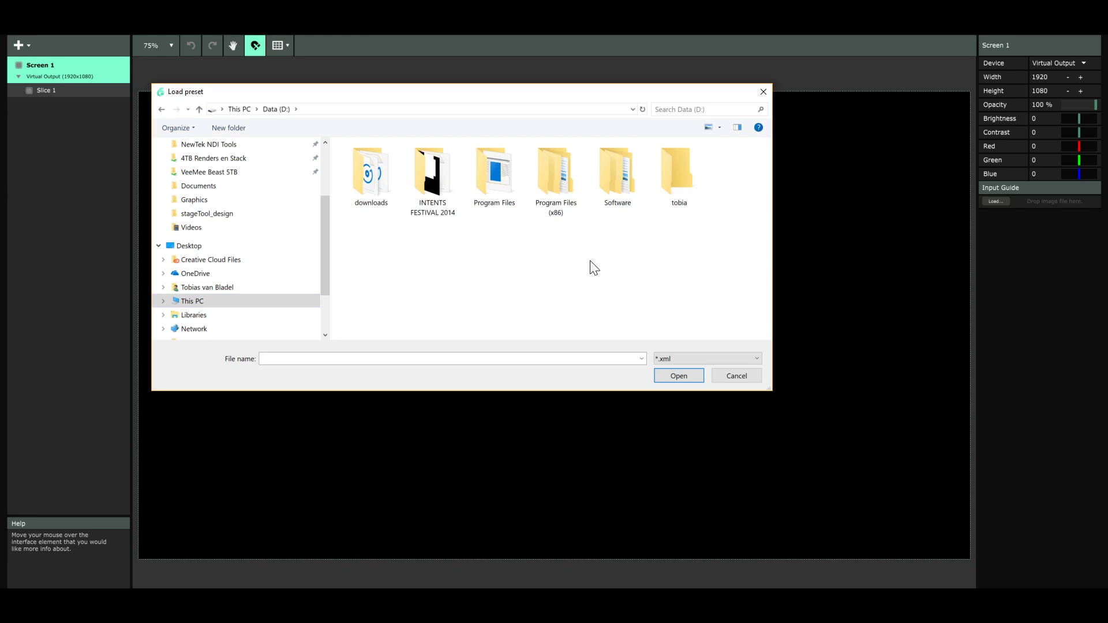
pyautogui.doubleClick(435, 193)
pyautogui.doubleClick(366, 186)
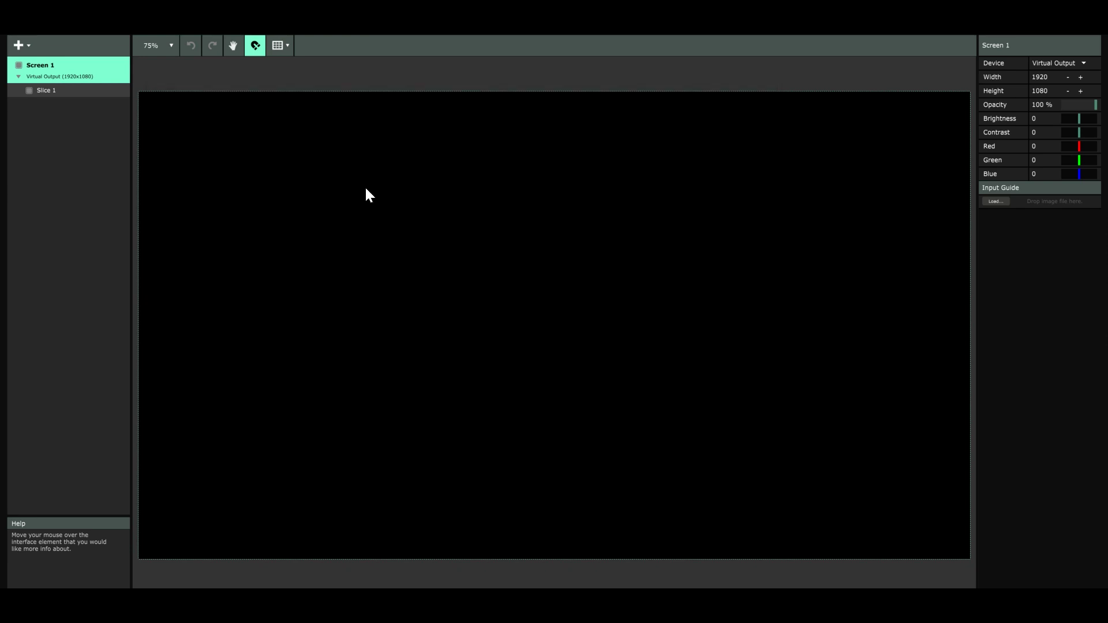
# Check the input areas of slices 1 and 3 and the mask on slice 2
pyautogui.click(434, 342)
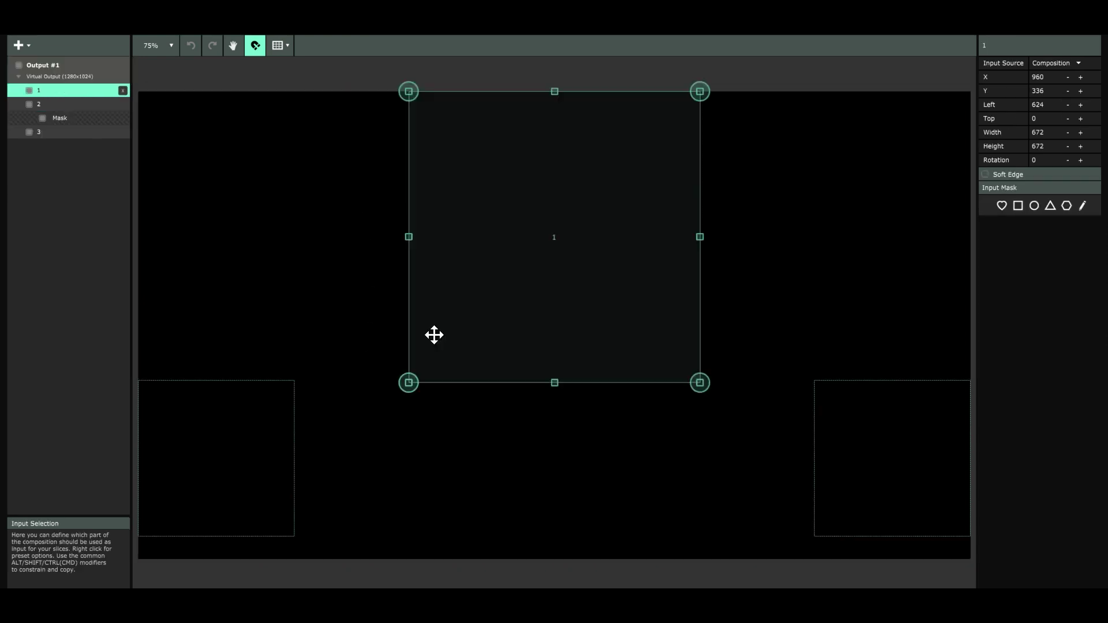
pyautogui.click(872, 444)
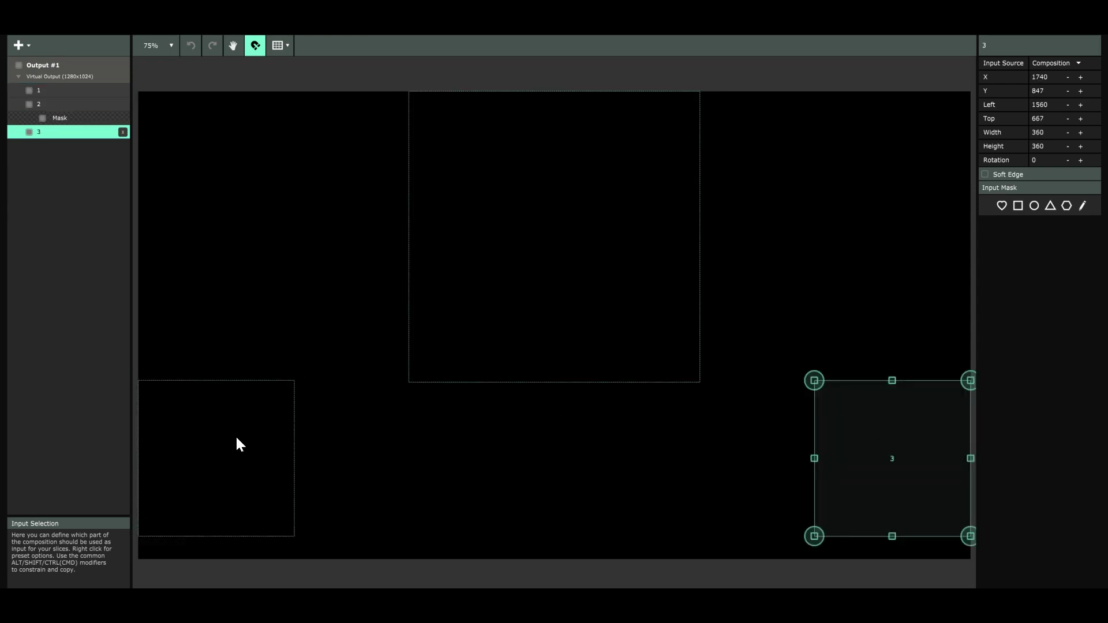
pyautogui.click(96, 118)
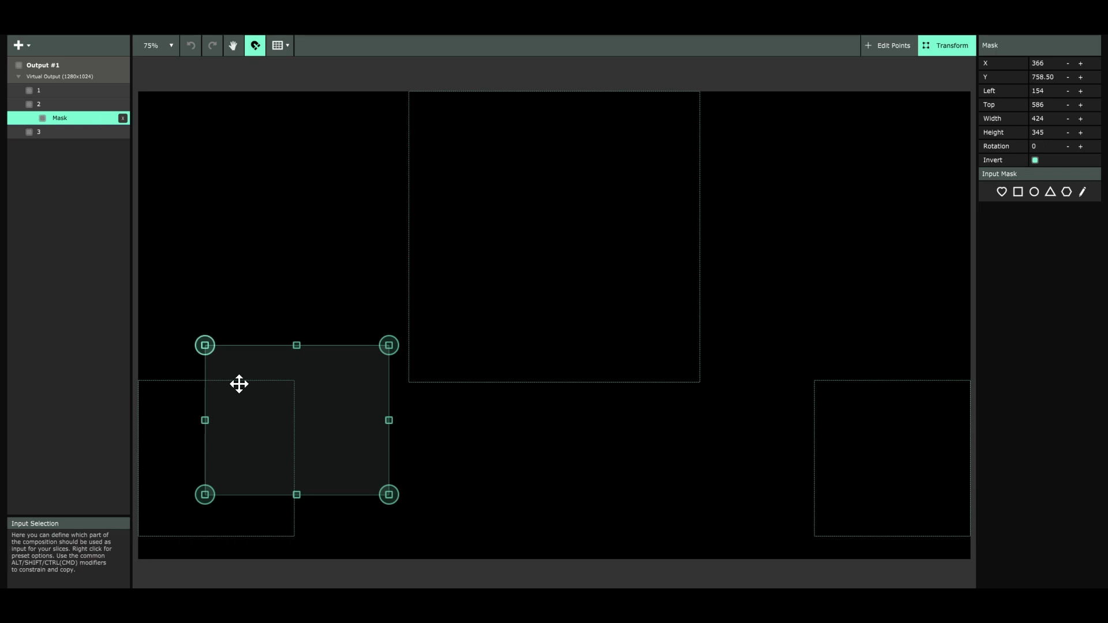
pyautogui.scroll(-3, 248, 427)
pyautogui.hscroll(-2, 254, 410)
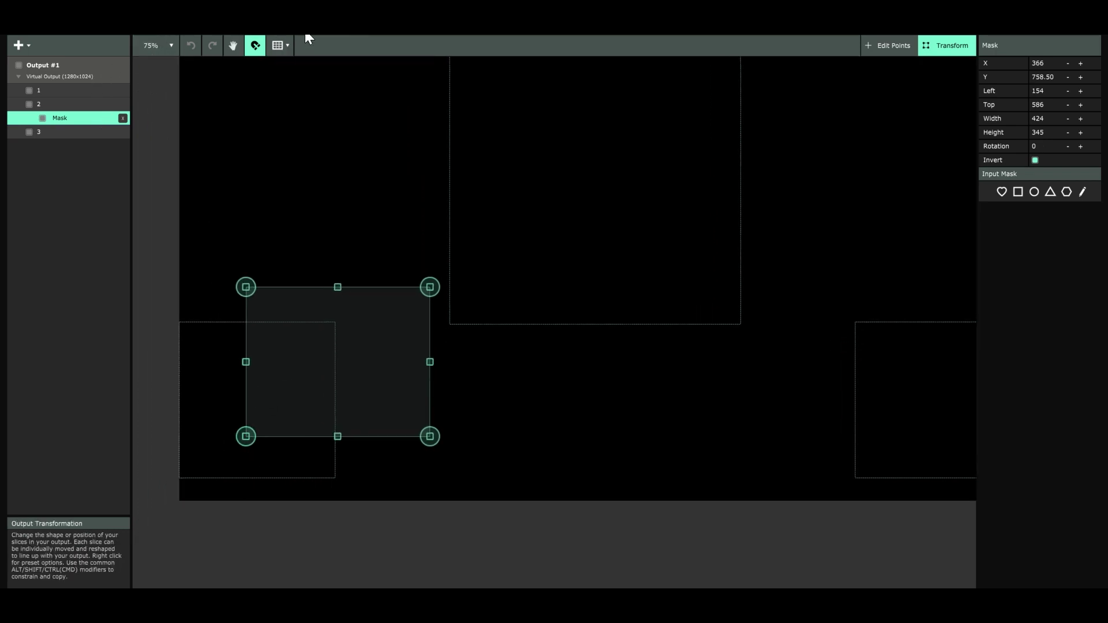
# Inspect slices 1–3 in Output Transformation, then show the Output #1 settings
pyautogui.click(325, 162)
pyautogui.click(386, 251)
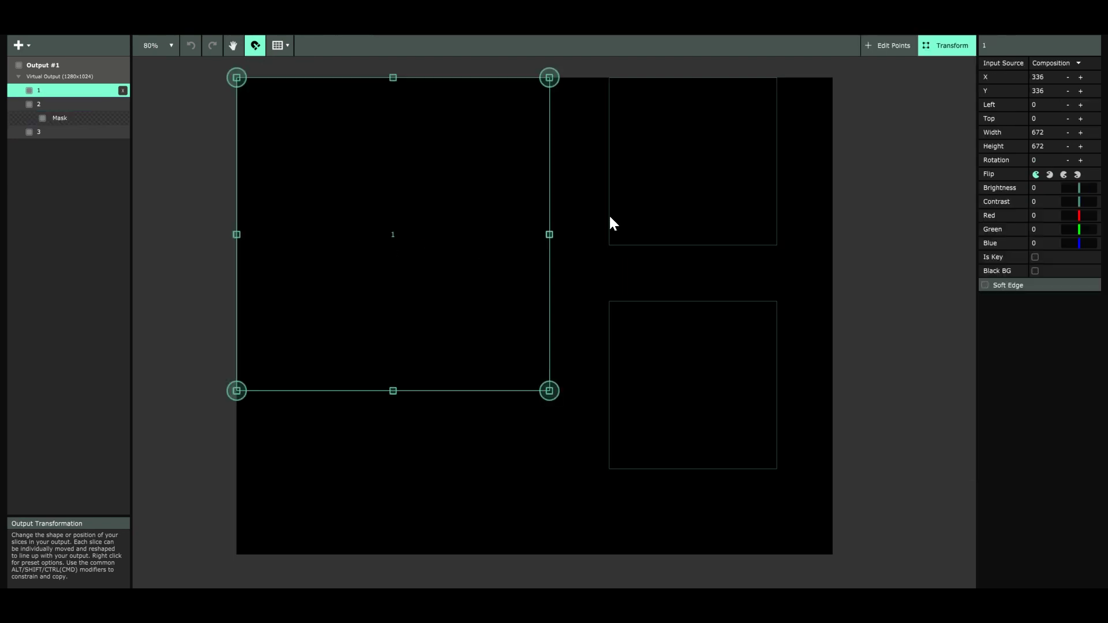
pyautogui.click(715, 179)
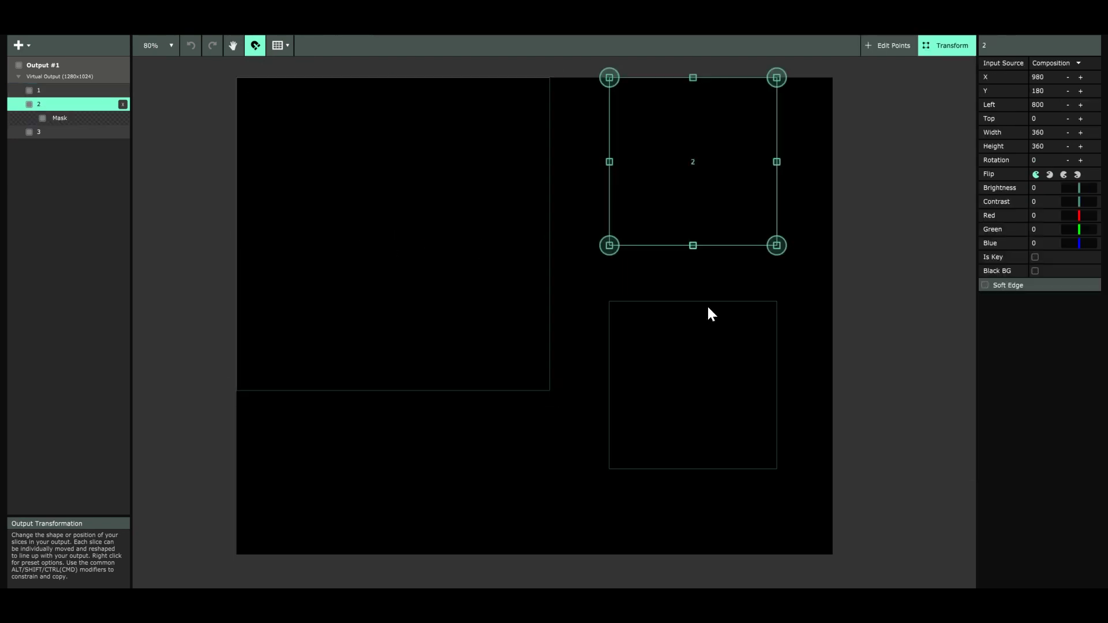
pyautogui.click(707, 384)
pyautogui.click(896, 353)
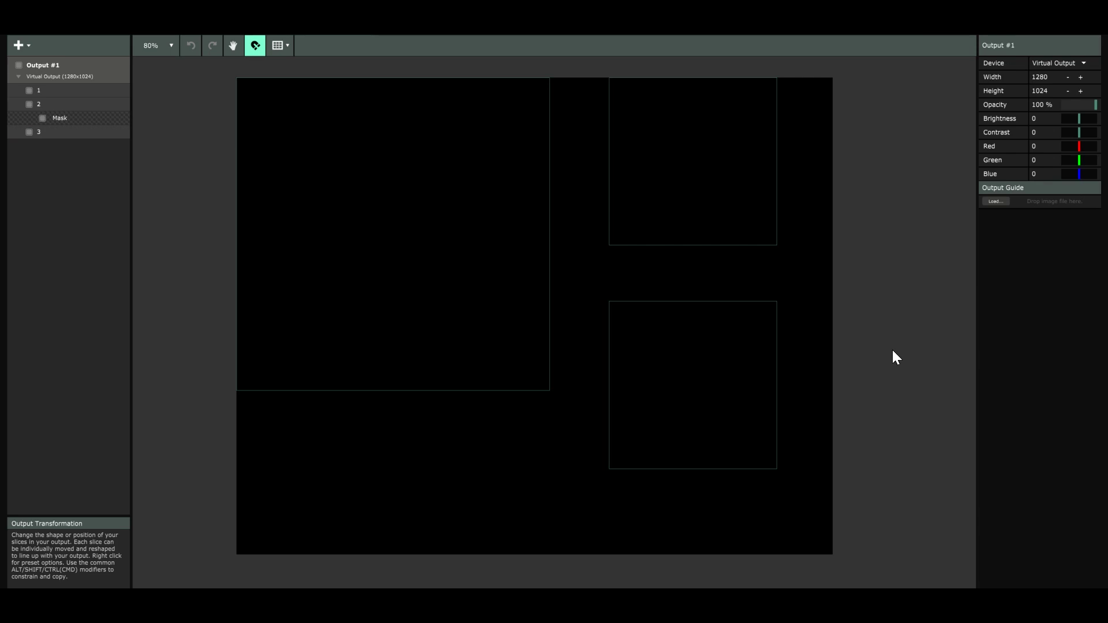